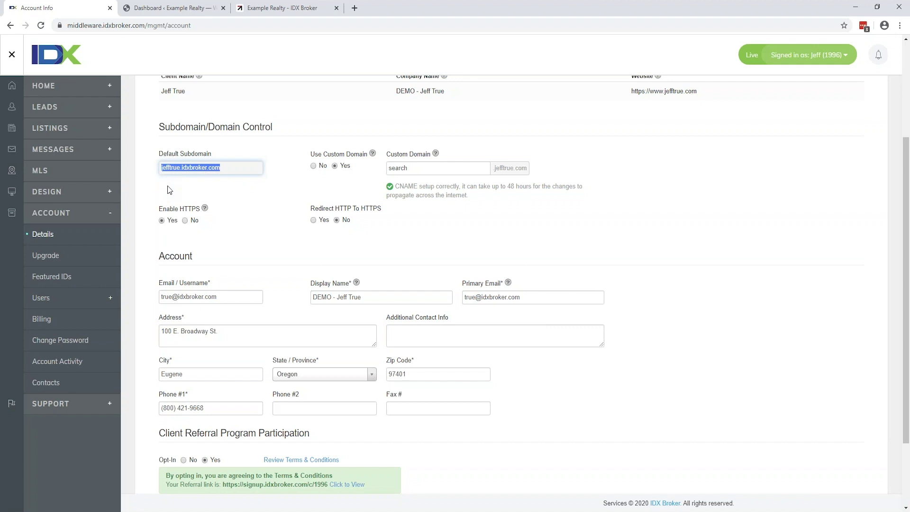
Examine the default subdomain and custom domain settings in the account details.
{"action": "left_click", "coordinate": [255, 203]}
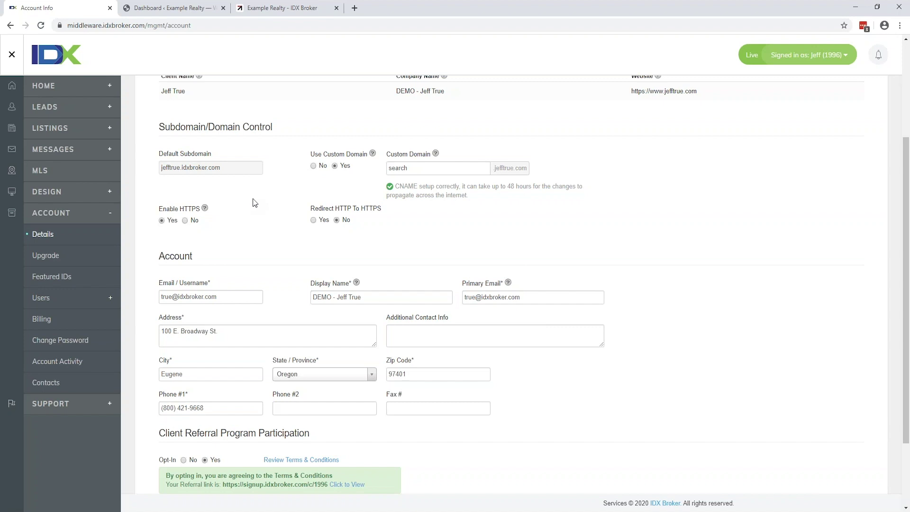
{"action": "left_click_drag", "start_coordinate": [407, 169], "coordinate": [389, 172]}
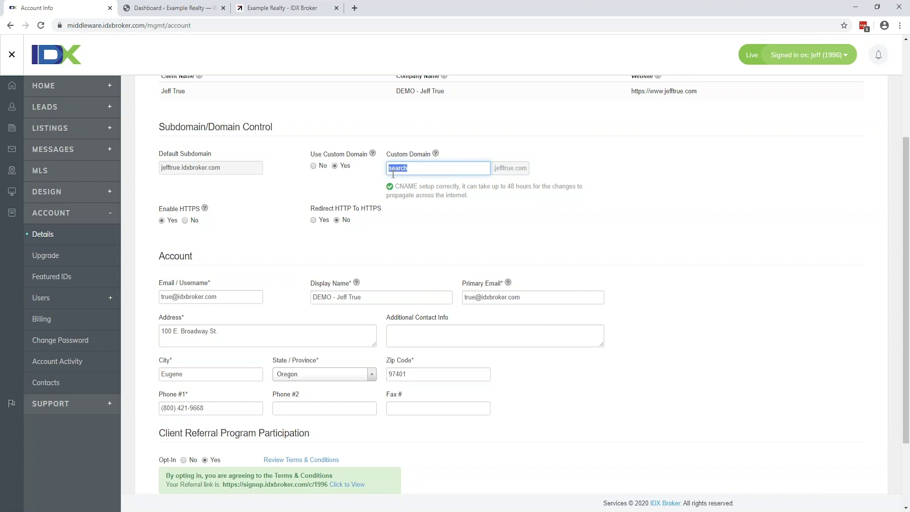
{"action": "left_click", "coordinate": [570, 186]}
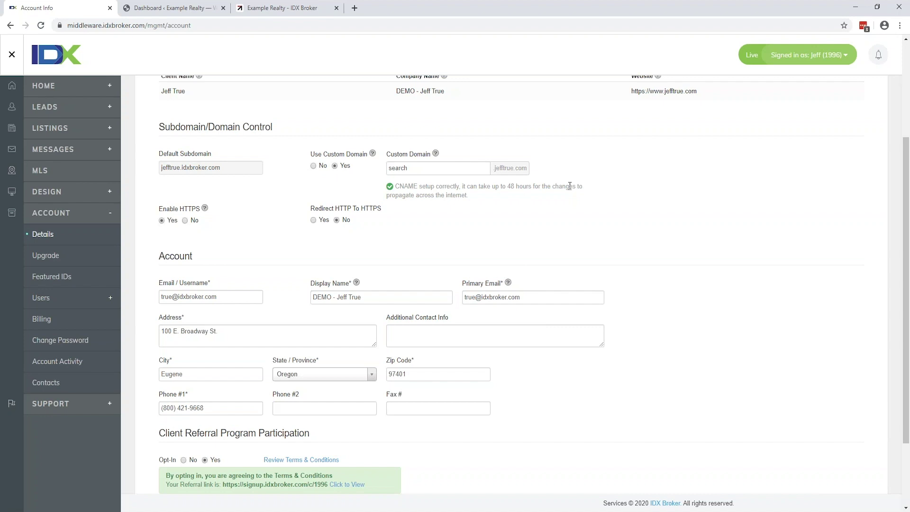
Open the page templates list and examine the layout templates offered for the homes results page.
{"action": "left_click", "coordinate": [54, 199]}
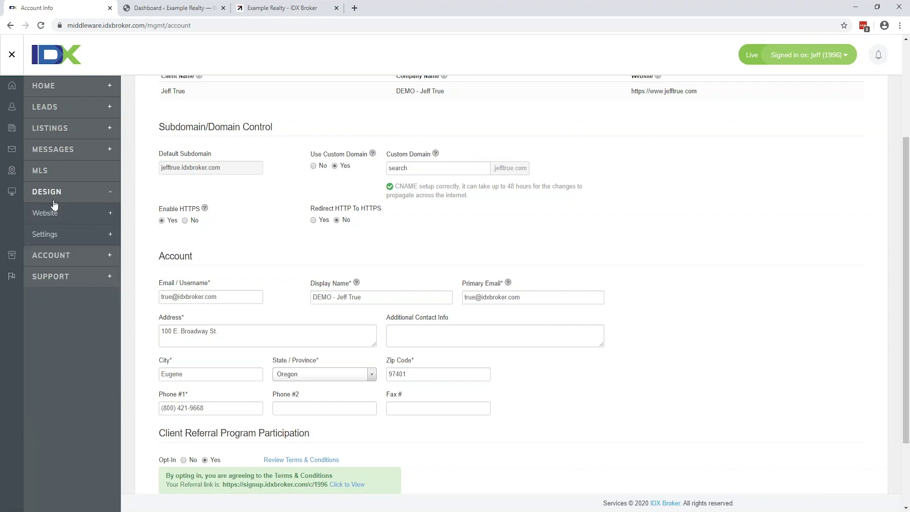
{"action": "left_click", "coordinate": [51, 212]}
{"action": "left_click", "coordinate": [58, 241]}
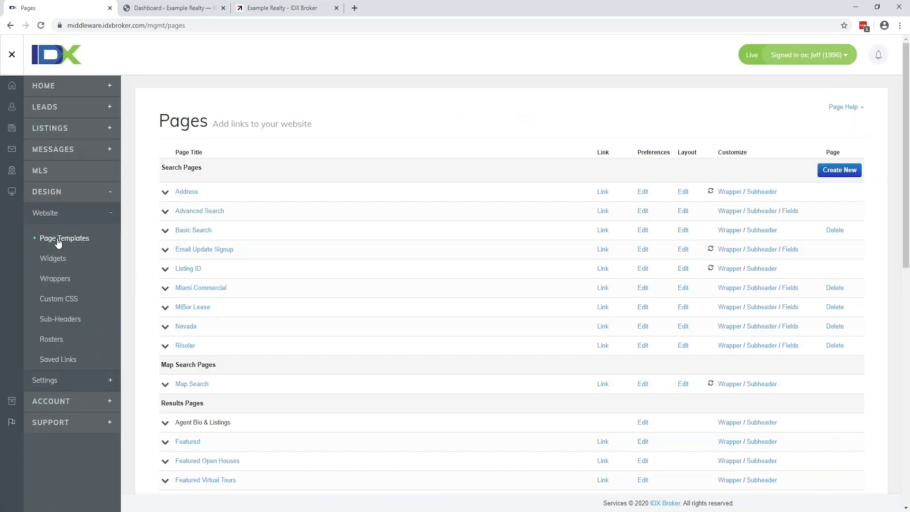
{"action": "scroll", "coordinate": [269, 351], "scroll_direction": "down", "scroll_amount": 4}
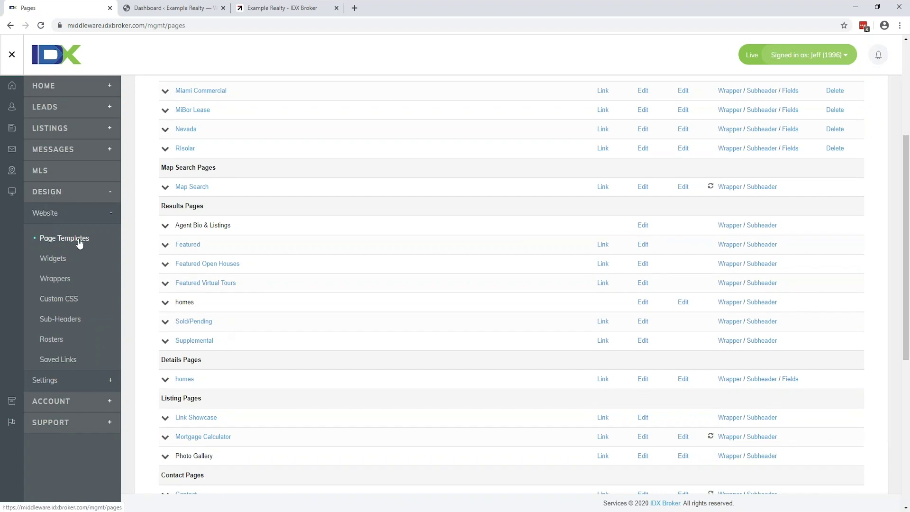
{"action": "left_click_drag", "start_coordinate": [208, 208], "coordinate": [161, 219]}
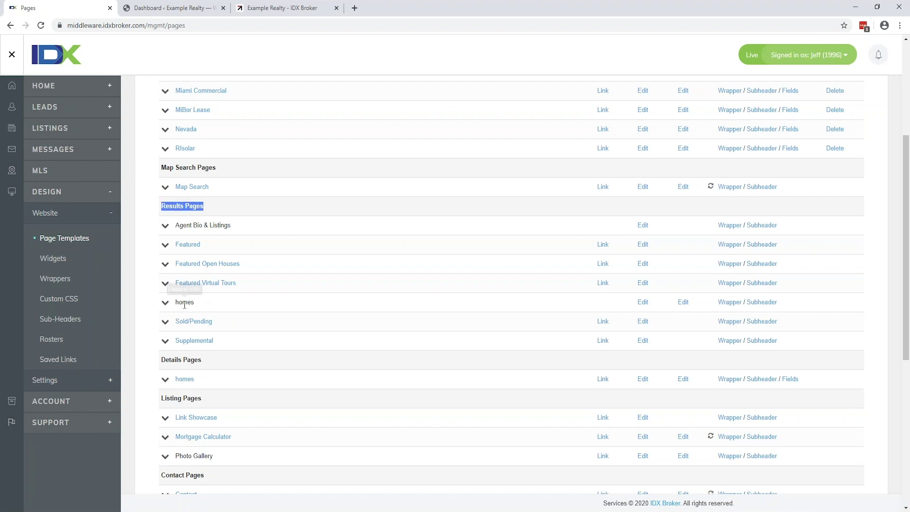
{"action": "left_click_drag", "start_coordinate": [194, 304], "coordinate": [175, 303]}
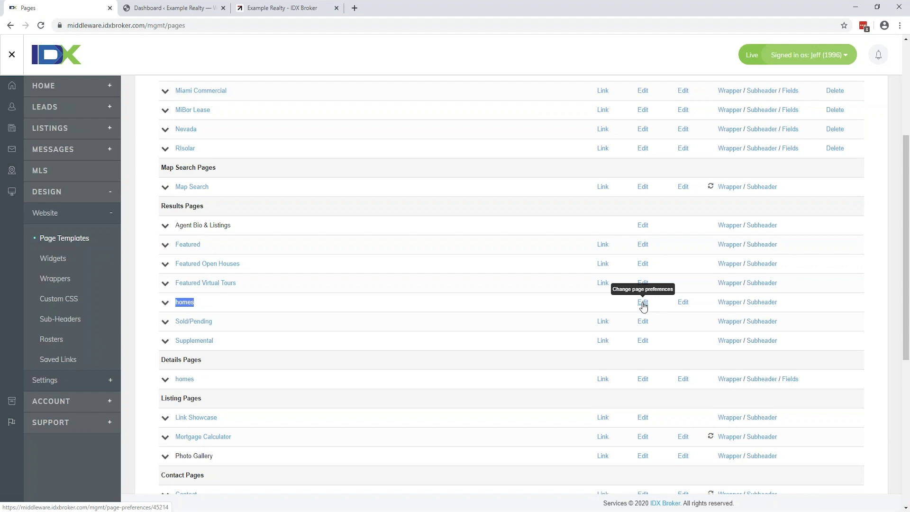
{"action": "left_click", "coordinate": [684, 303]}
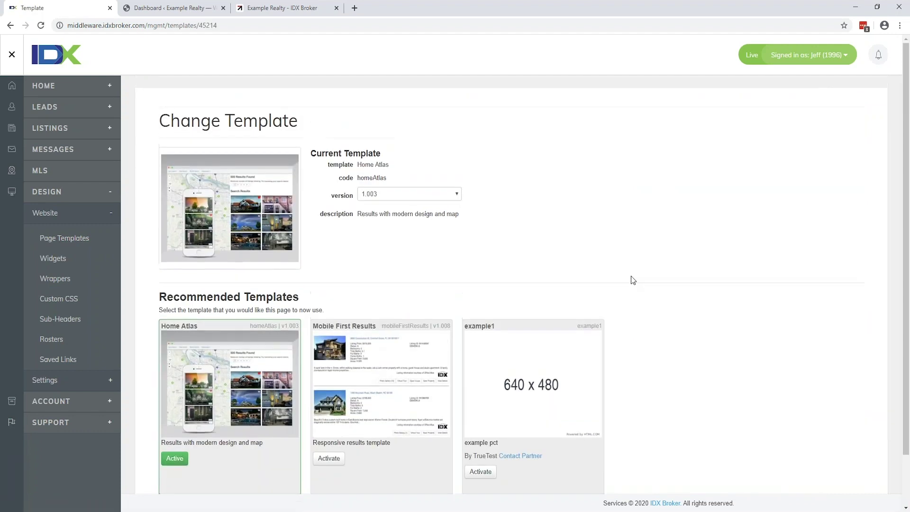
{"action": "scroll", "coordinate": [446, 278], "scroll_direction": "down", "scroll_amount": 1}
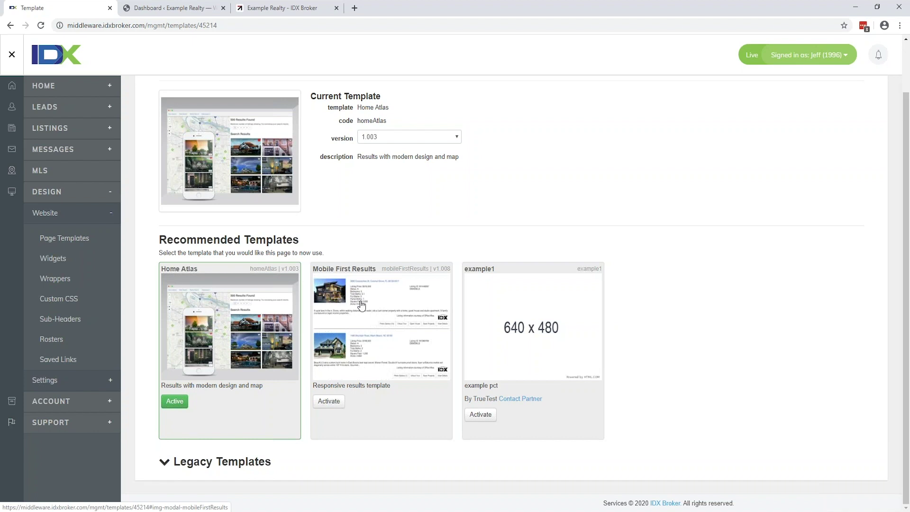
Leave the template page and open the website design's saved links list.
{"action": "left_click", "coordinate": [61, 58]}
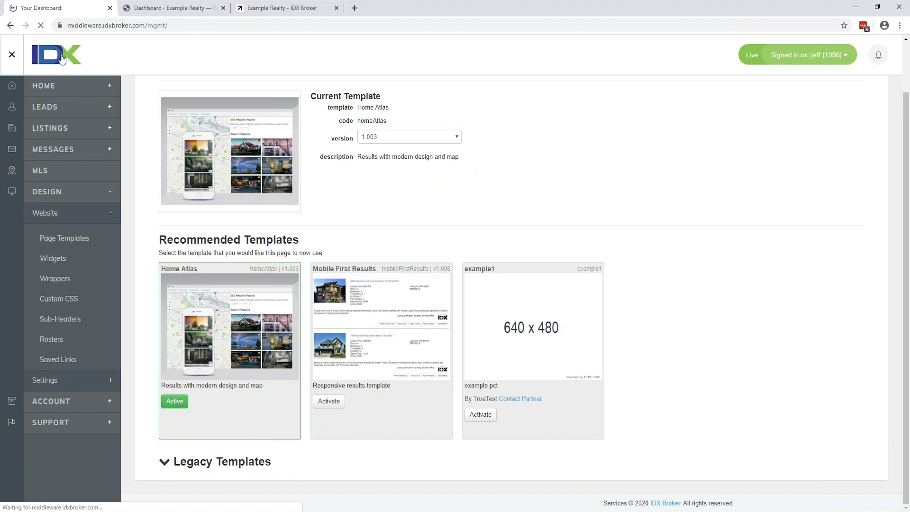
{"action": "left_click", "coordinate": [49, 193]}
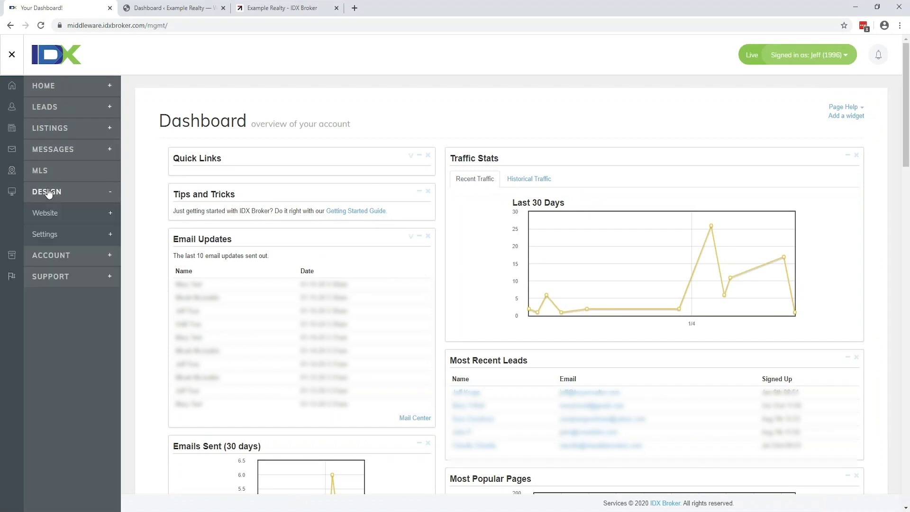
{"action": "left_click", "coordinate": [45, 213]}
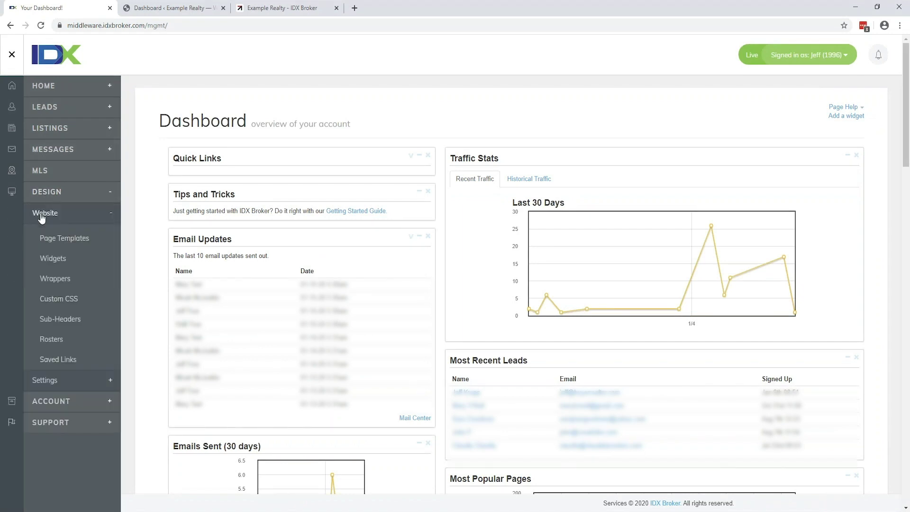
{"action": "left_click", "coordinate": [58, 362]}
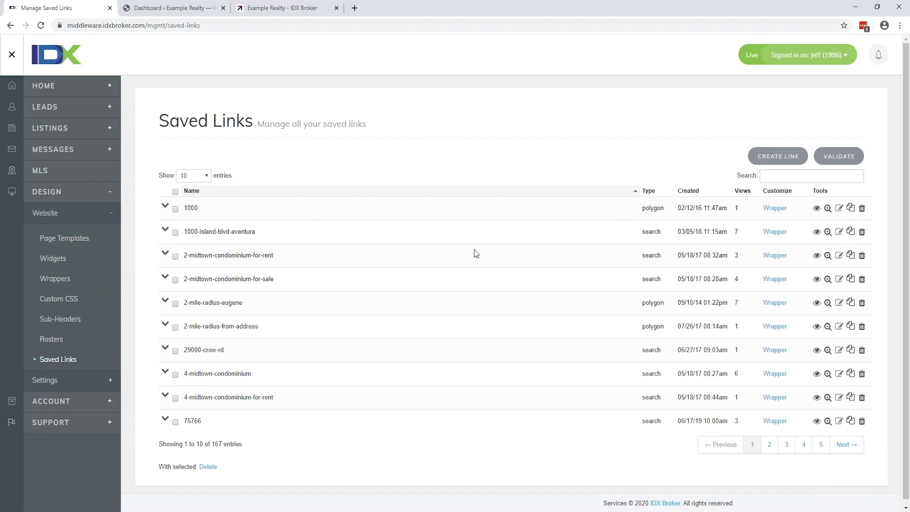
Start a new saved link using Advanced Search as its search page and continue to the criteria.
{"action": "left_click", "coordinate": [777, 157]}
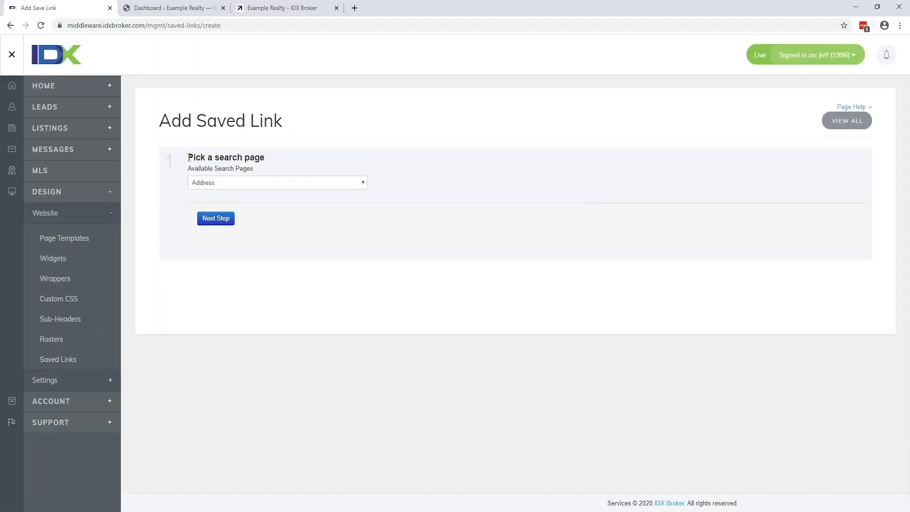
{"action": "left_click_drag", "start_coordinate": [188, 157], "coordinate": [269, 162]}
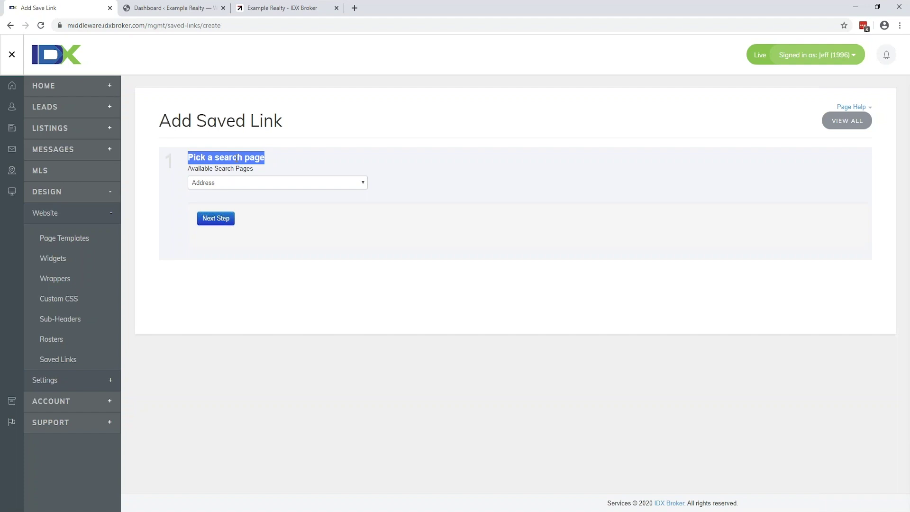
{"action": "left_click", "coordinate": [229, 183]}
{"action": "left_click", "coordinate": [224, 207]}
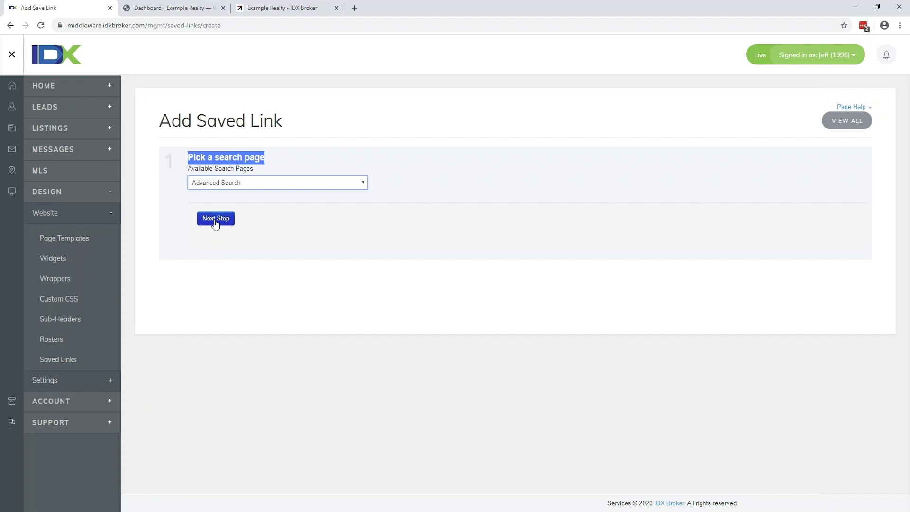
{"action": "left_click", "coordinate": [216, 224]}
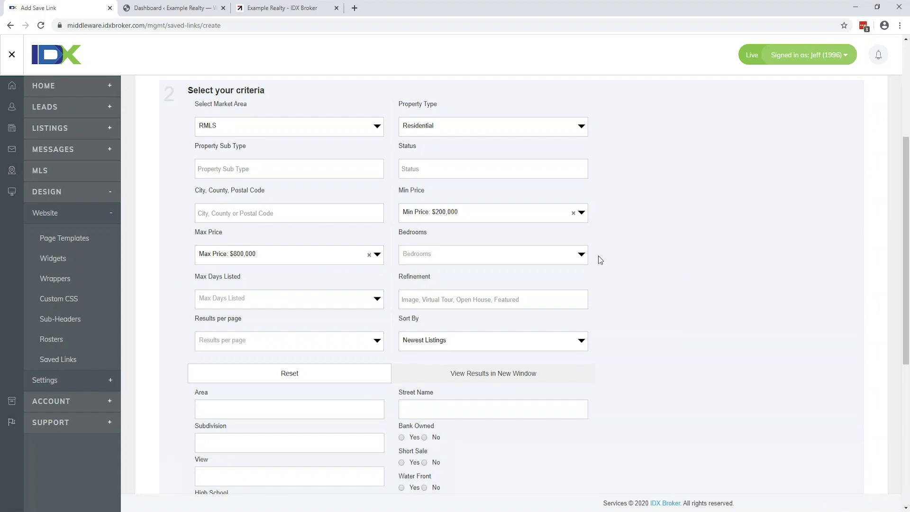
Compare the property sub types offered for Residential and Commercial, leaving the property type on Residential.
{"action": "left_click", "coordinate": [212, 211]}
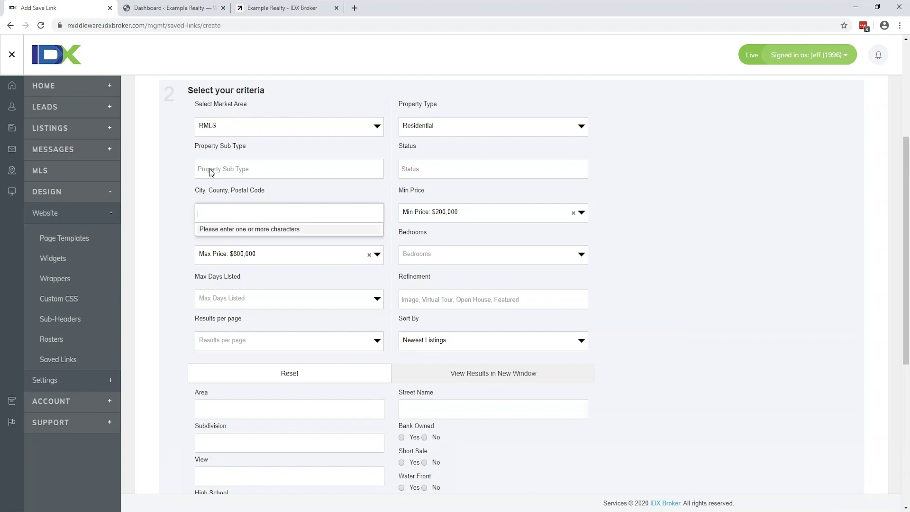
{"action": "key", "text": "Escape"}
{"action": "left_click", "coordinate": [234, 173]}
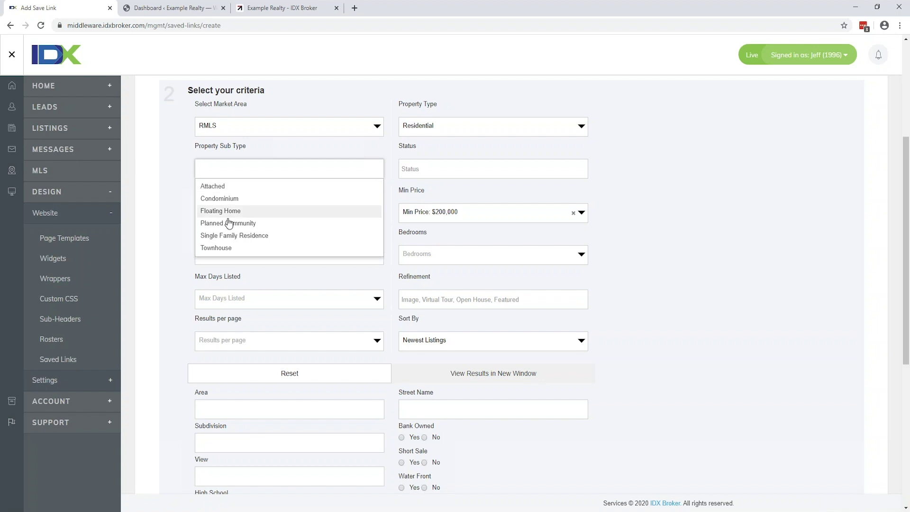
{"action": "scroll", "coordinate": [234, 223], "scroll_direction": "down", "scroll_amount": 2}
{"action": "scroll", "coordinate": [232, 201], "scroll_direction": "up", "scroll_amount": 2}
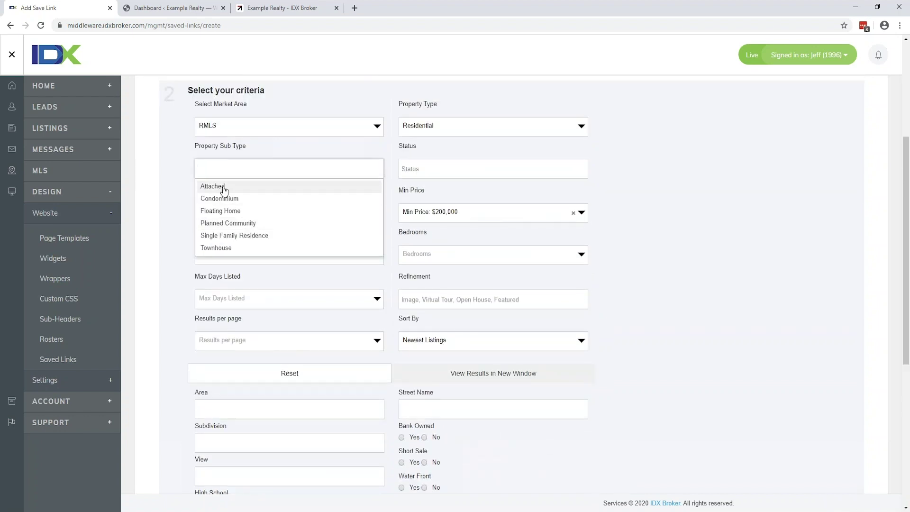
{"action": "left_click", "coordinate": [429, 126]}
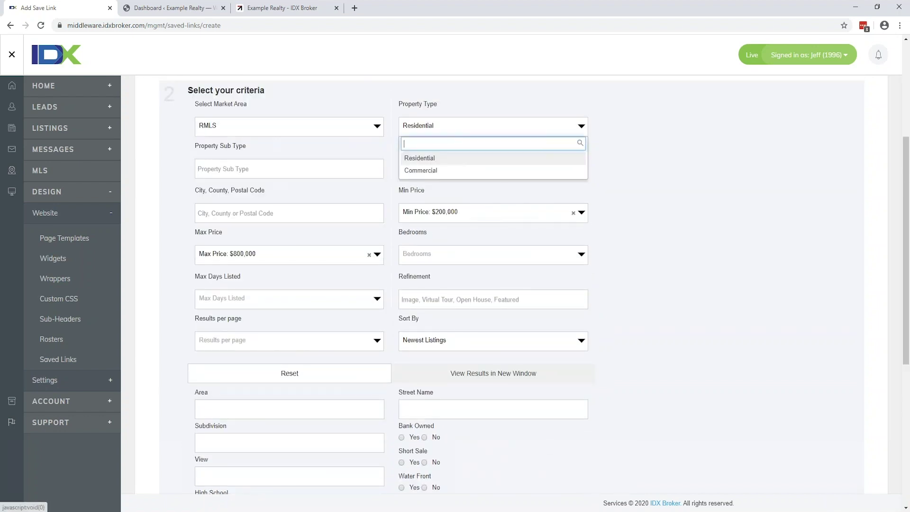
{"action": "left_click", "coordinate": [420, 170]}
{"action": "left_click", "coordinate": [213, 168]}
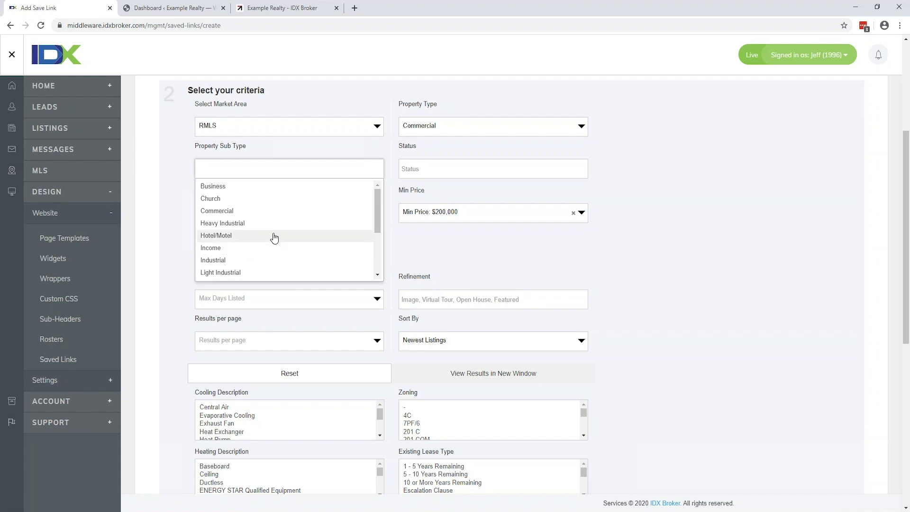
{"action": "left_click", "coordinate": [417, 128]}
{"action": "left_click", "coordinate": [417, 157]}
Add Eugene as the city criterion and try to clear the minimum price.
{"action": "left_click", "coordinate": [219, 215]}
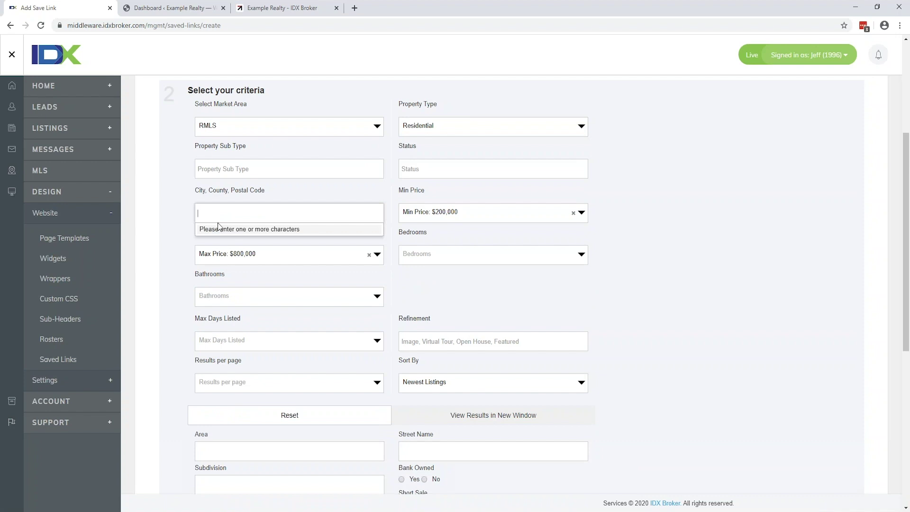
{"action": "type", "text": "eugene"}
{"action": "left_click", "coordinate": [215, 243]}
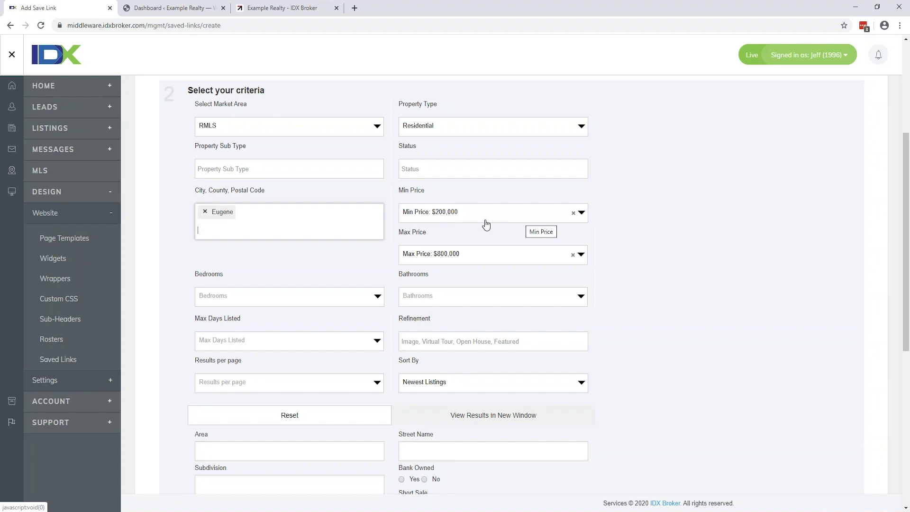
{"action": "left_click", "coordinate": [571, 218]}
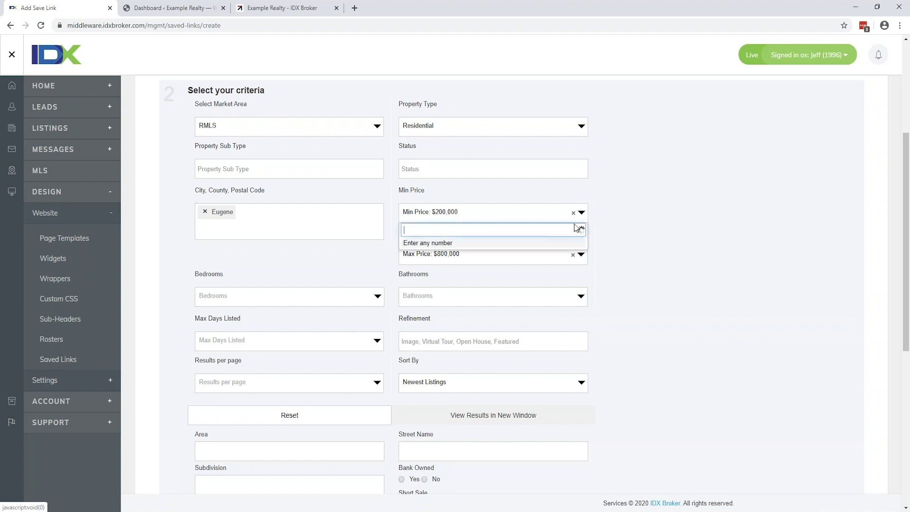
{"action": "left_click", "coordinate": [574, 219]}
Find the Lane Co areas in the advanced criteria and add Lane Co: North Gilham.
{"action": "scroll", "coordinate": [634, 257], "scroll_direction": "down", "scroll_amount": 5}
{"action": "scroll", "coordinate": [633, 252], "scroll_direction": "down", "scroll_amount": 1}
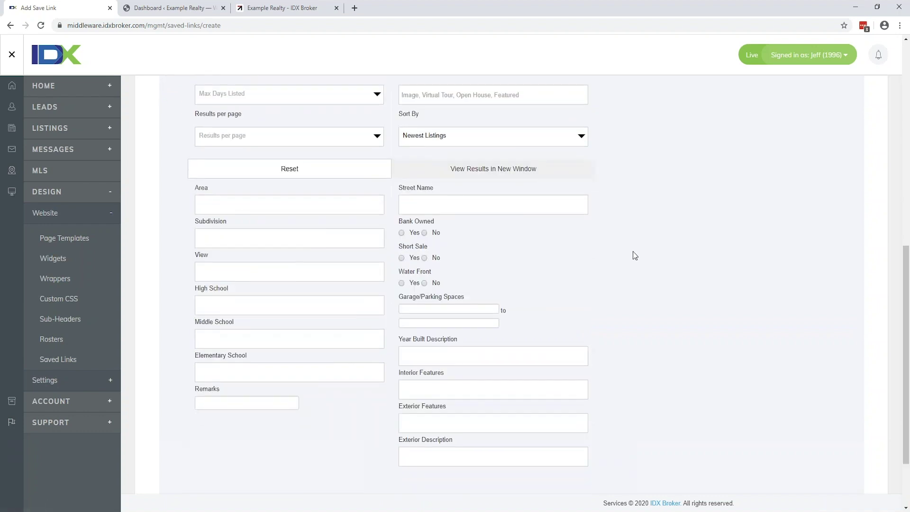
{"action": "left_click", "coordinate": [215, 203]}
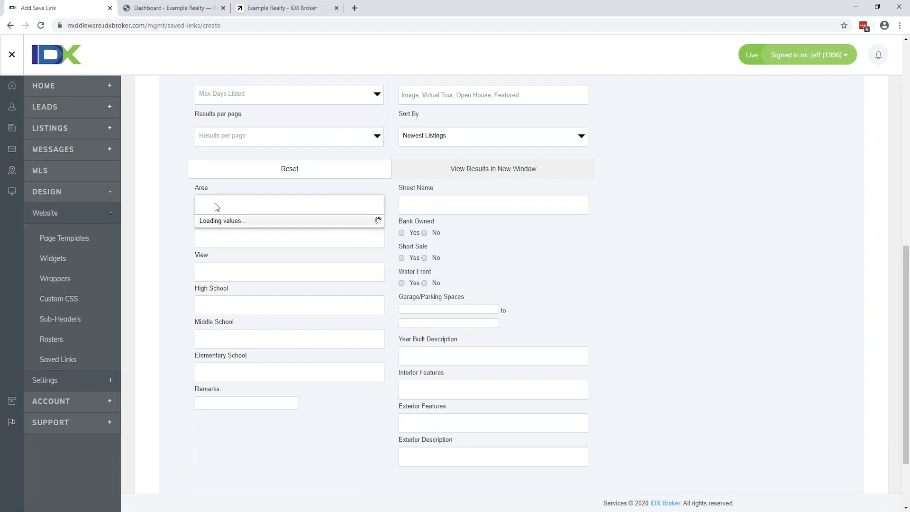
{"action": "type", "text": "lane co"}
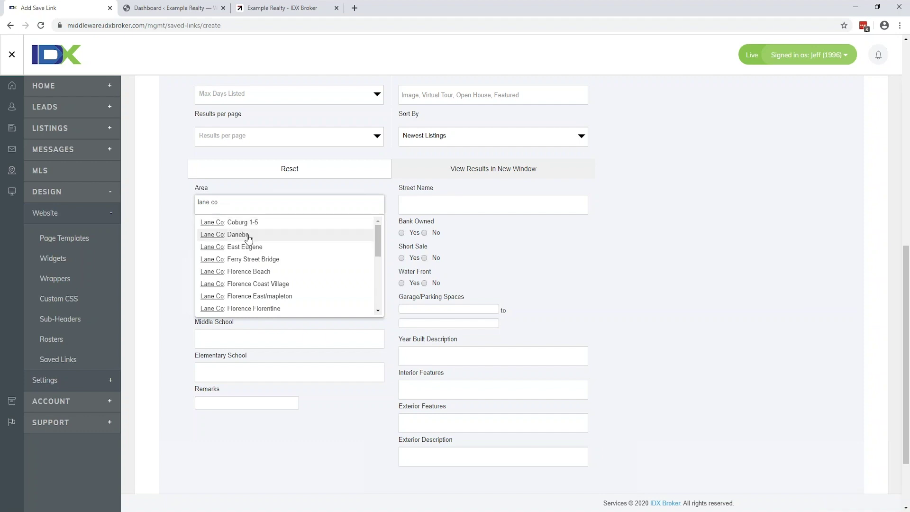
{"action": "scroll", "coordinate": [259, 284], "scroll_direction": "down", "scroll_amount": 6}
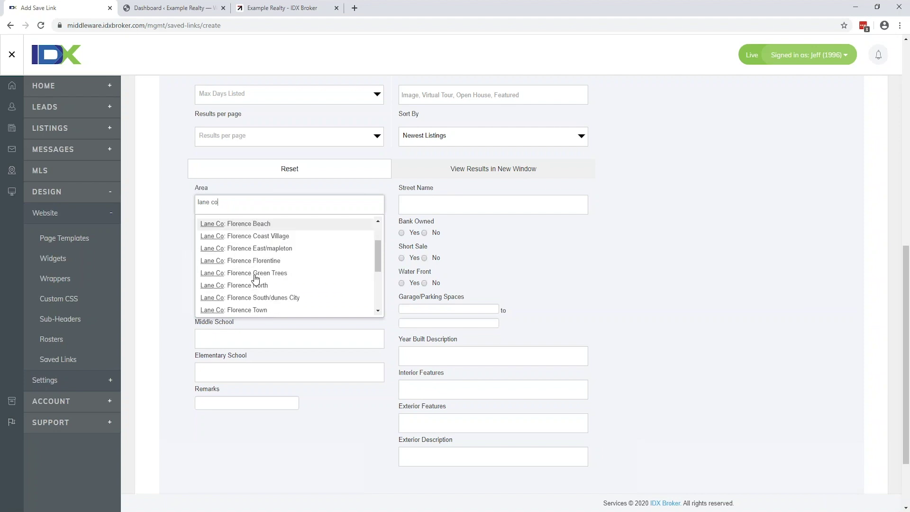
{"action": "left_click", "coordinate": [255, 270]}
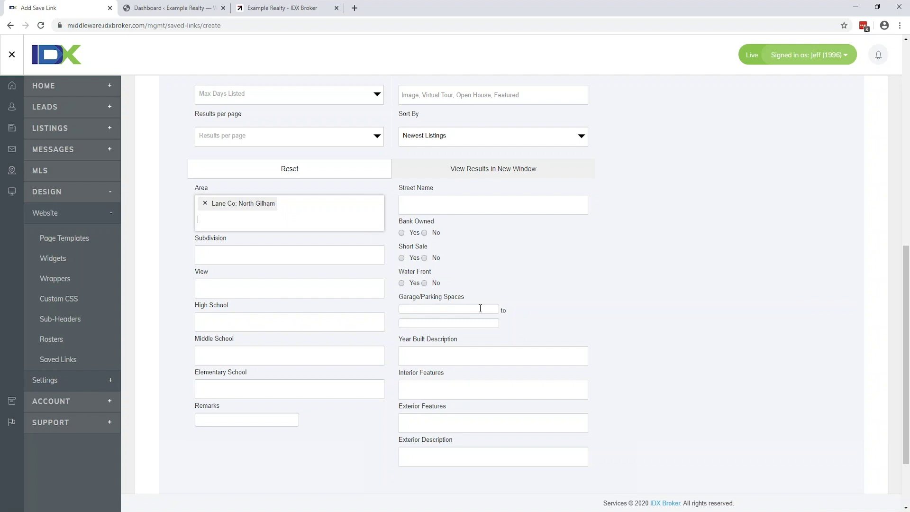
Set the saved link's search to show 25 results per page.
{"action": "scroll", "coordinate": [537, 311], "scroll_direction": "down", "scroll_amount": 2}
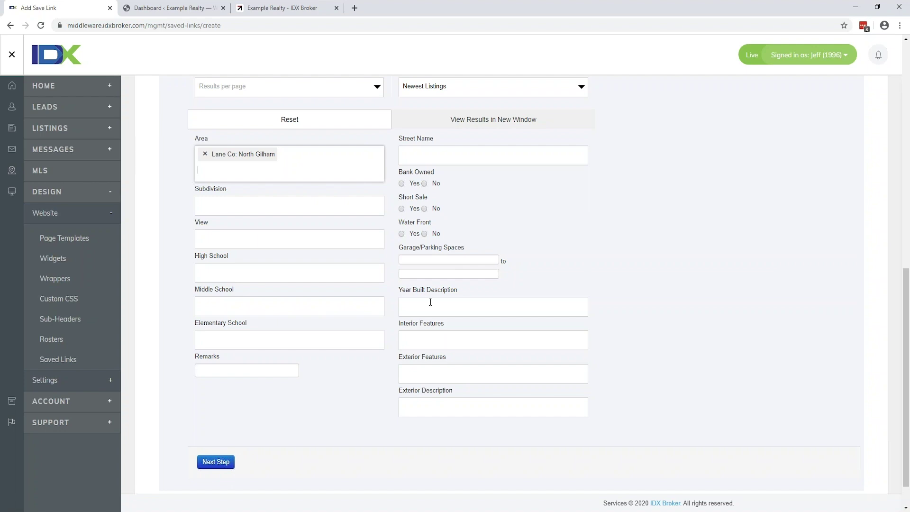
{"action": "scroll", "coordinate": [546, 259], "scroll_direction": "up", "scroll_amount": 2}
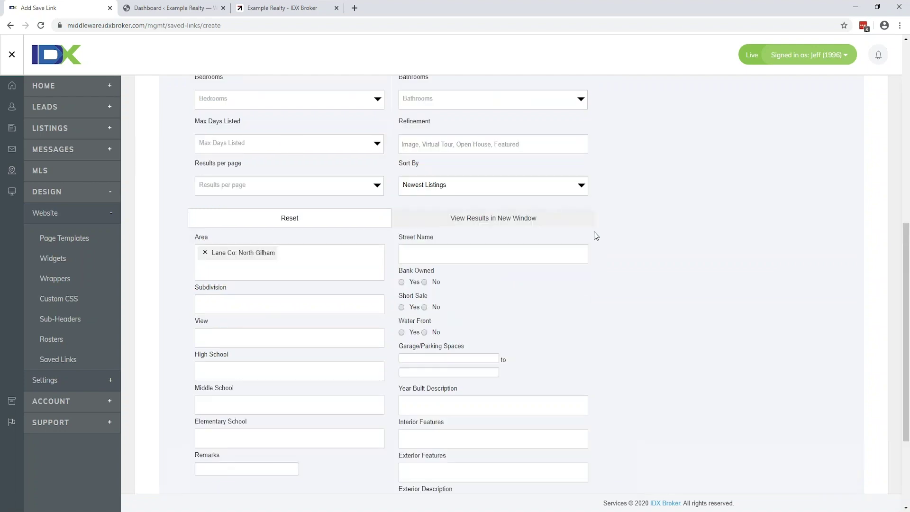
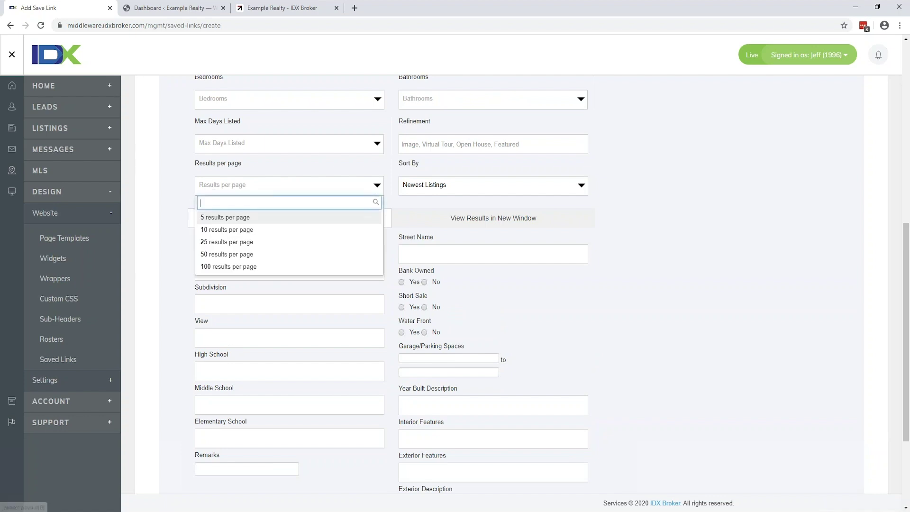
{"action": "left_click", "coordinate": [224, 243]}
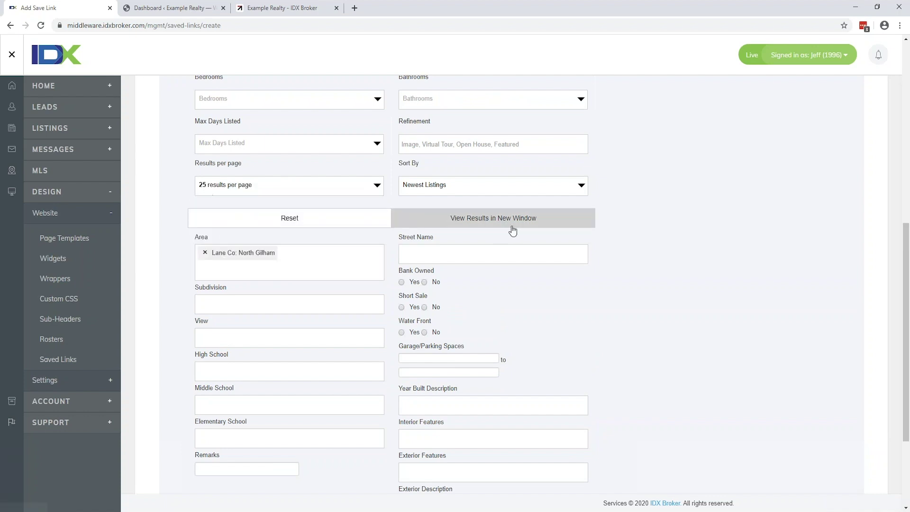
Review the sort order options for the saved link's results, leaving Newest Listings selected.
{"action": "left_click", "coordinate": [425, 192]}
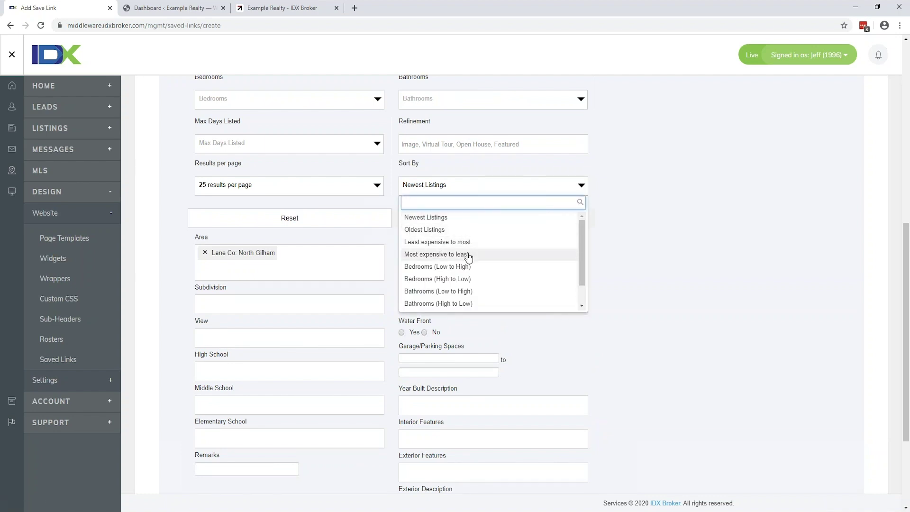
{"action": "scroll", "coordinate": [470, 279], "scroll_direction": "down", "scroll_amount": 1}
{"action": "scroll", "coordinate": [470, 279], "scroll_direction": "down", "scroll_amount": 4}
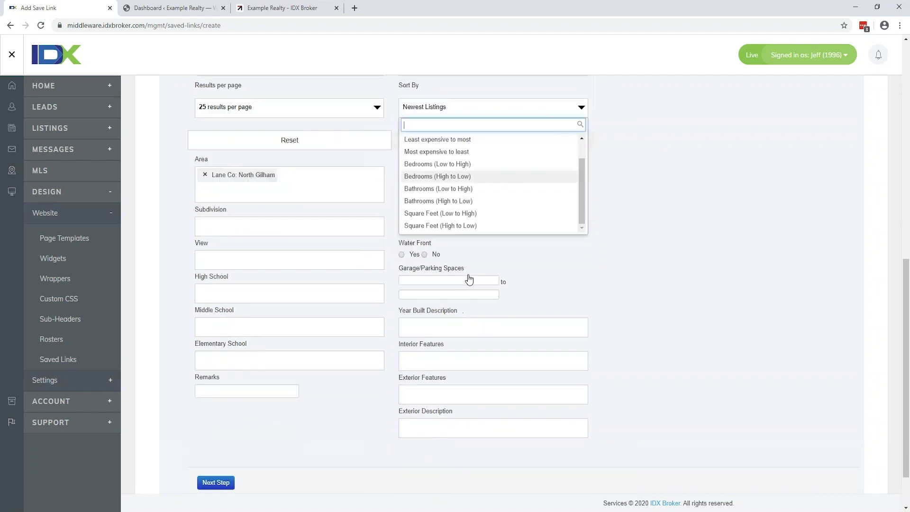
{"action": "scroll", "coordinate": [638, 216], "scroll_direction": "up", "scroll_amount": 2}
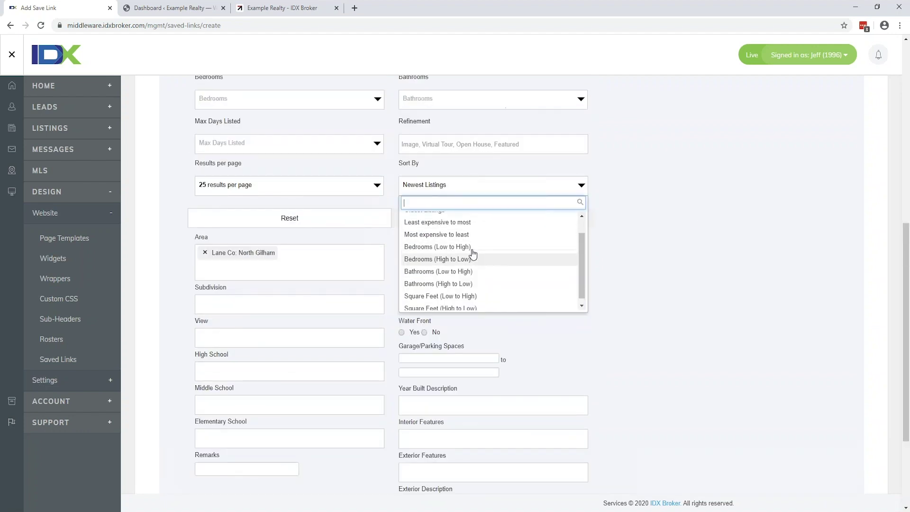
{"action": "scroll", "coordinate": [471, 254], "scroll_direction": "up", "scroll_amount": 2}
{"action": "left_click", "coordinate": [539, 219]}
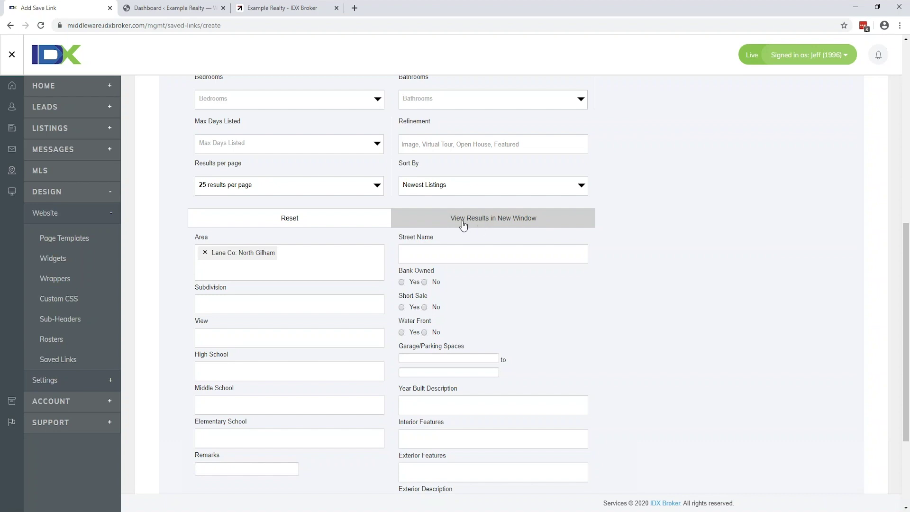
Preview the search results in a new window, examine the listings and the query in the page address, and close the preview.
{"action": "left_click", "coordinate": [482, 223]}
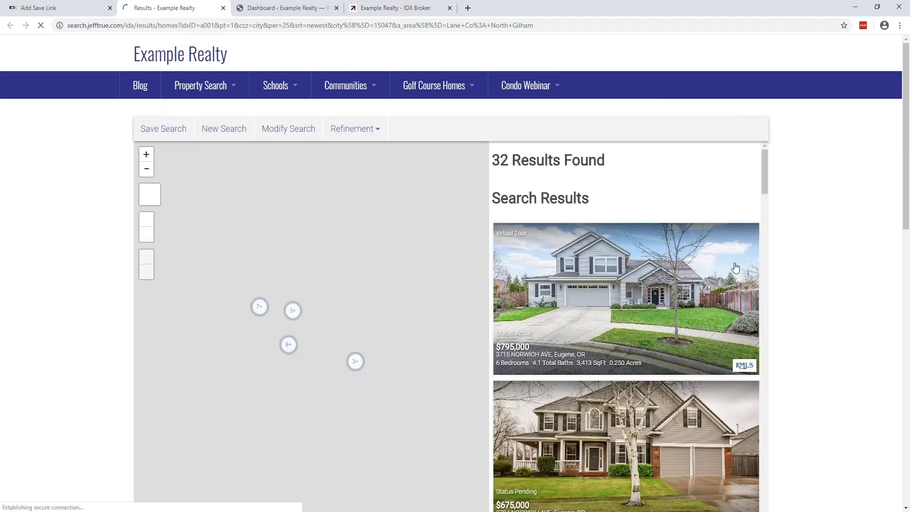
{"action": "scroll", "coordinate": [724, 276], "scroll_direction": "down", "scroll_amount": 10}
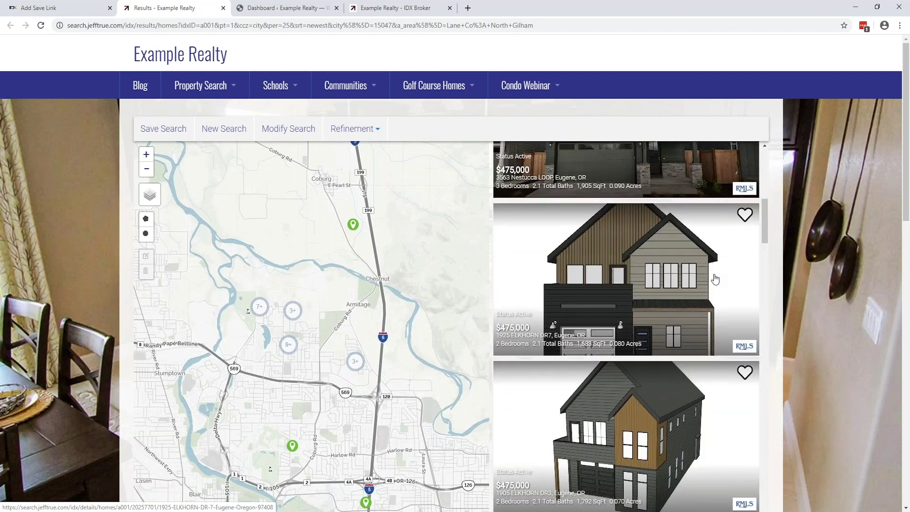
{"action": "scroll", "coordinate": [716, 279], "scroll_direction": "up", "scroll_amount": 10}
{"action": "scroll", "coordinate": [716, 279], "scroll_direction": "up", "scroll_amount": 1}
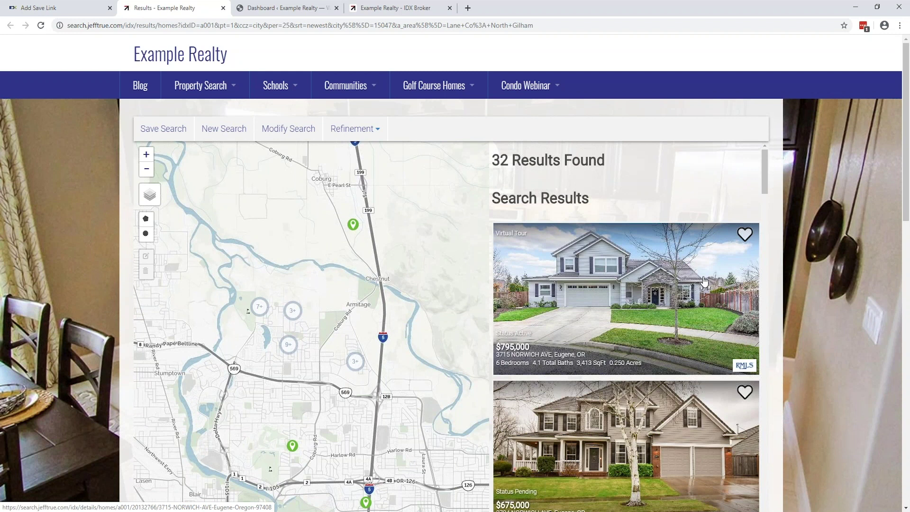
{"action": "left_click_drag", "start_coordinate": [543, 25], "coordinate": [181, 45]}
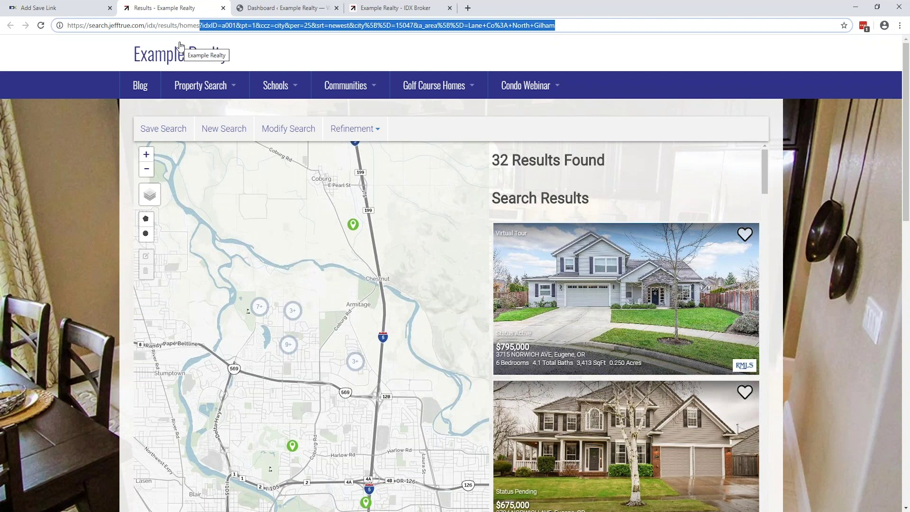
{"action": "left_click", "coordinate": [223, 8]}
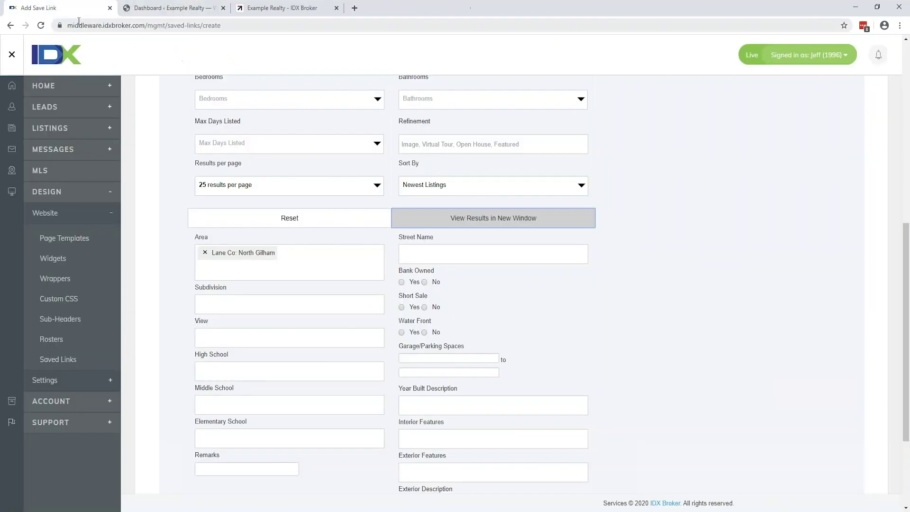
Proceed to the saved link's page settings and set the page title to "North Gilham Home For Sale WEBINAR".
{"action": "scroll", "coordinate": [734, 240], "scroll_direction": "down", "scroll_amount": 3}
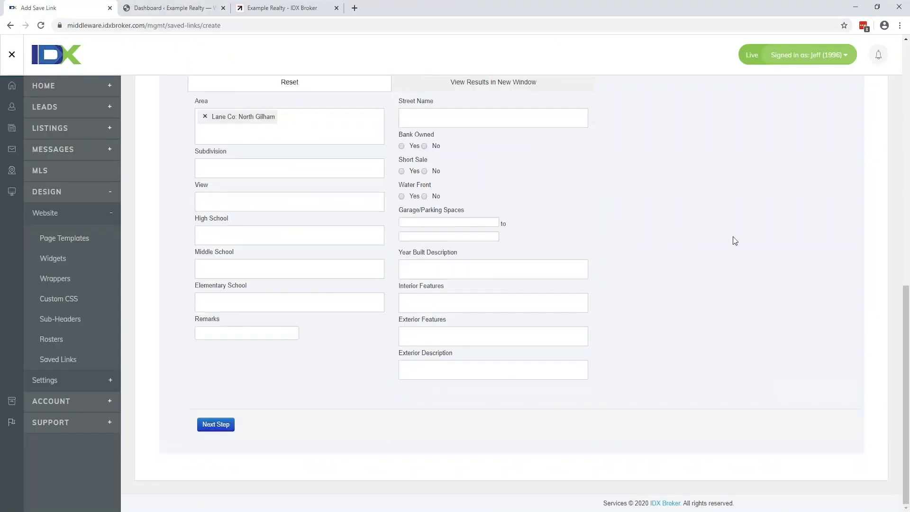
{"action": "left_click", "coordinate": [216, 425]}
{"action": "left_click", "coordinate": [213, 107]}
{"action": "type", "text": "North Gilham Home F"}
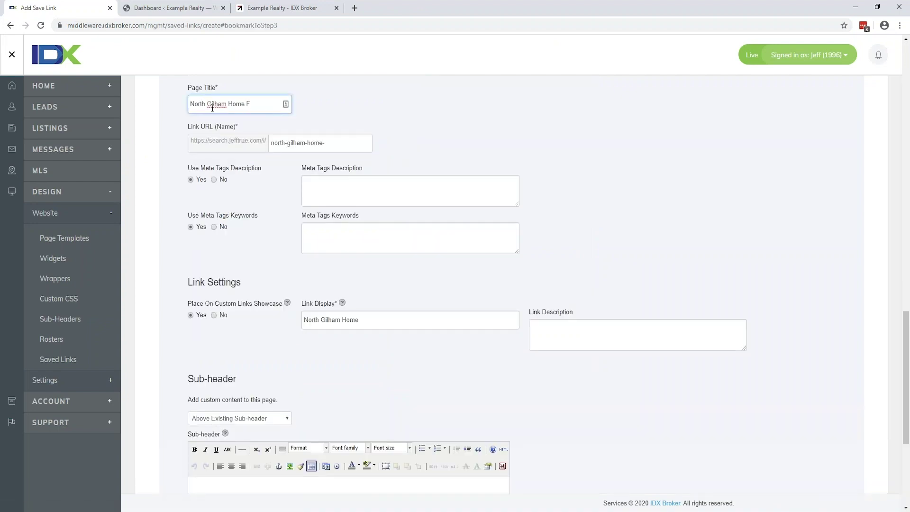
{"action": "type", "text": "or Sale D"}
{"action": "key", "text": "BackSpace"}
{"action": "type", "text": "WEBINAR"}
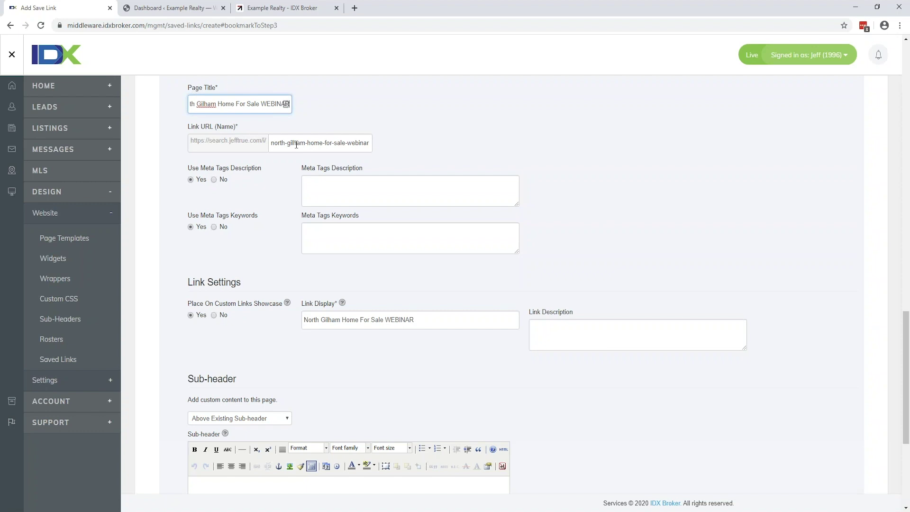
Examine the meta description field and the sub-header editor, including its HTML source editor, without entering anything.
{"action": "left_click", "coordinate": [329, 192]}
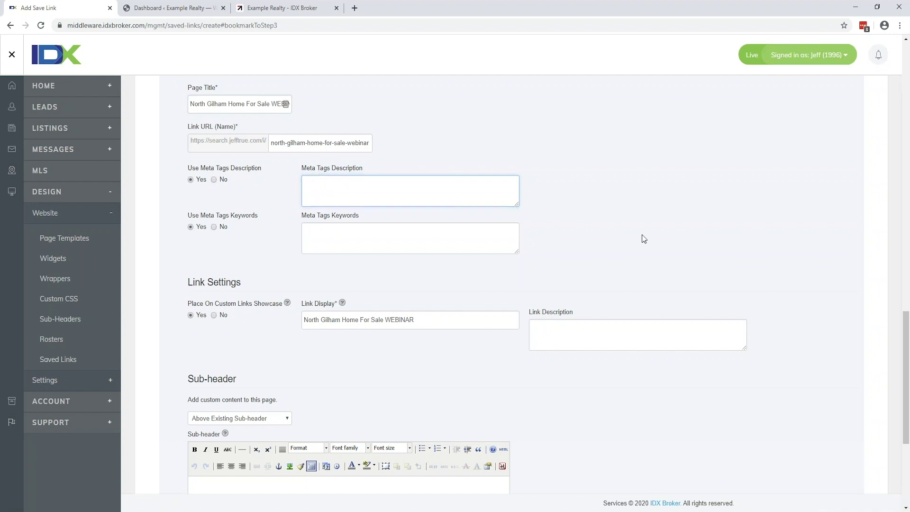
{"action": "scroll", "coordinate": [642, 238], "scroll_direction": "down", "scroll_amount": 5}
{"action": "triple_click", "coordinate": [241, 164]}
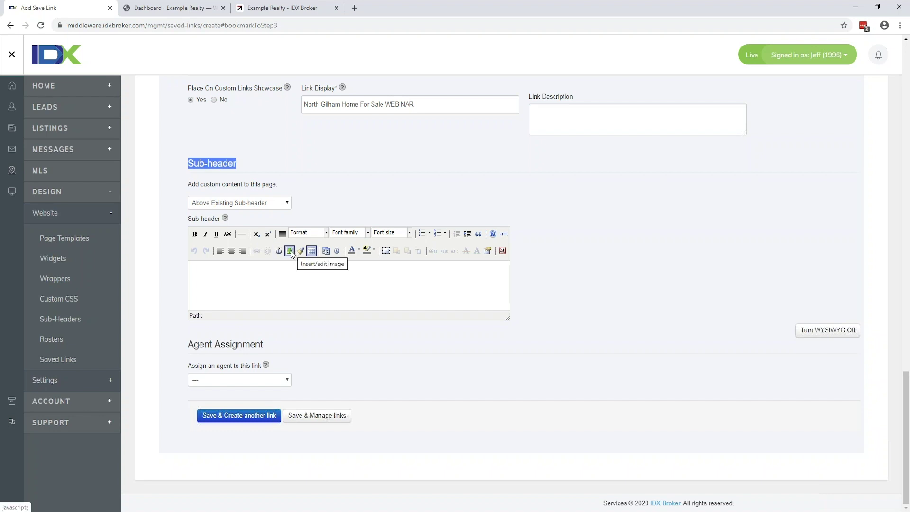
{"action": "left_click", "coordinate": [505, 233]}
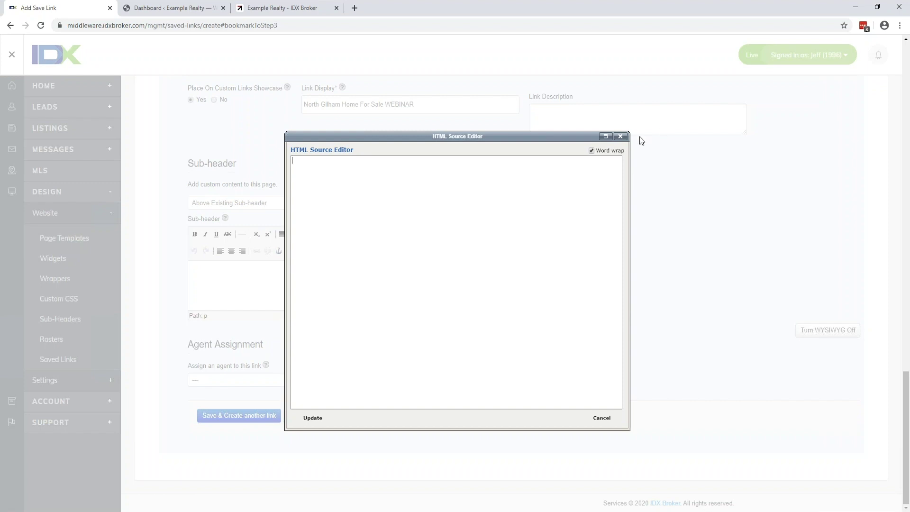
{"action": "left_click", "coordinate": [621, 137]}
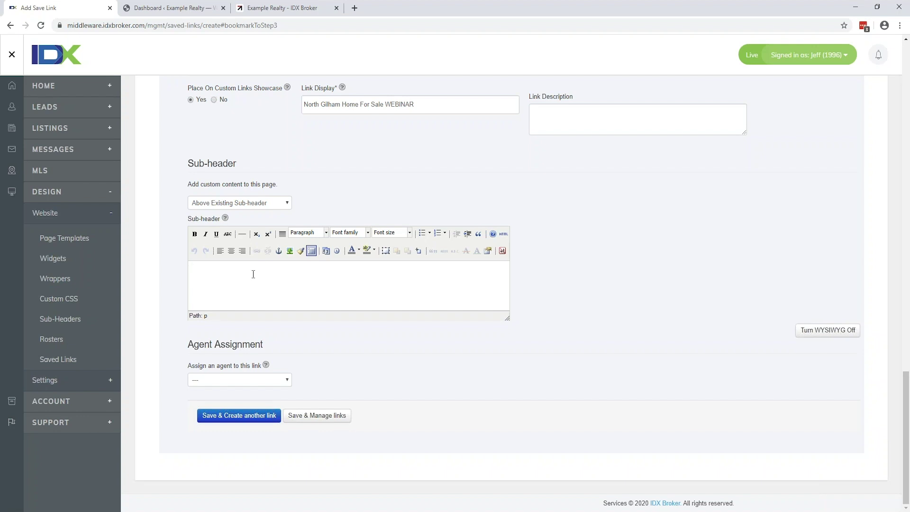
Enter the price ranges 100-200, 200-300 and 300-400 on separate lines in the sub-header.
{"action": "type", "text": "11"}
{"action": "type", "text": "0-200"}
{"action": "type", "text": "200-300"}
{"action": "type", "text": "300-400"}
{"action": "left_click_drag", "start_coordinate": [213, 269], "coordinate": [190, 268]}
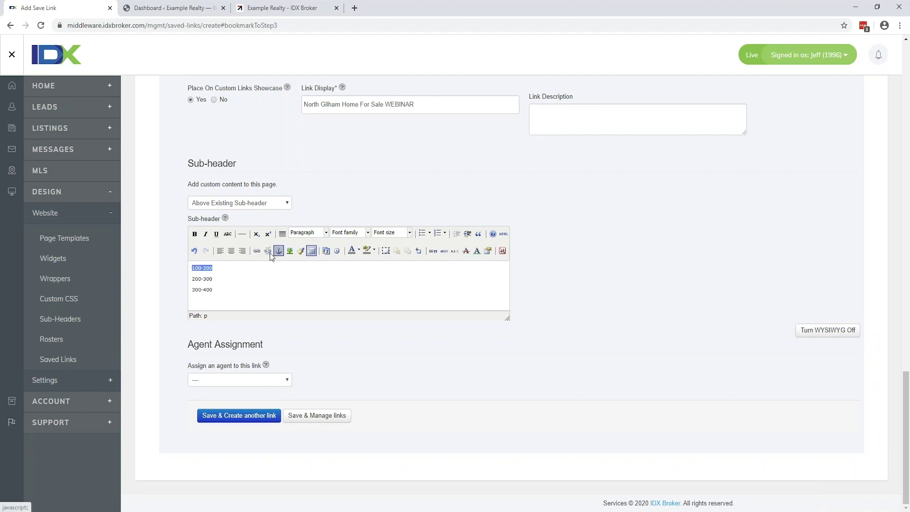
{"action": "left_click", "coordinate": [257, 251]}
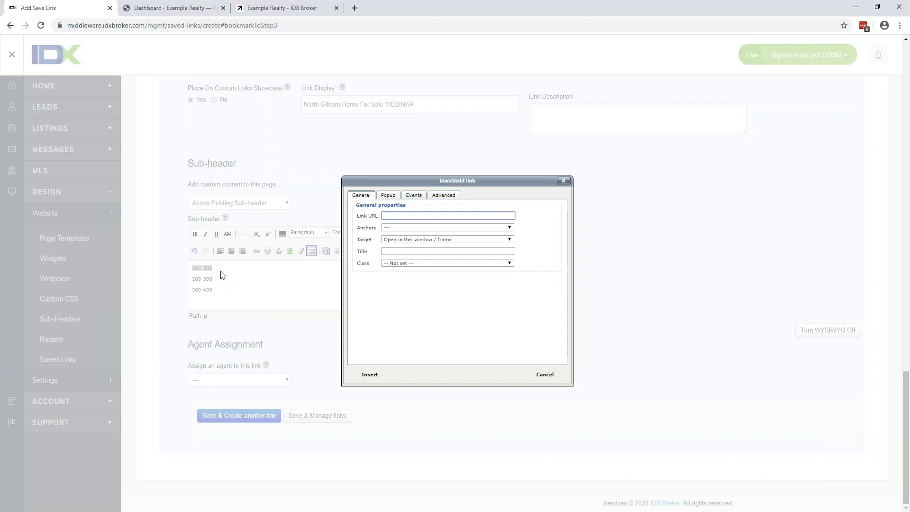
{"action": "left_click", "coordinate": [545, 374]}
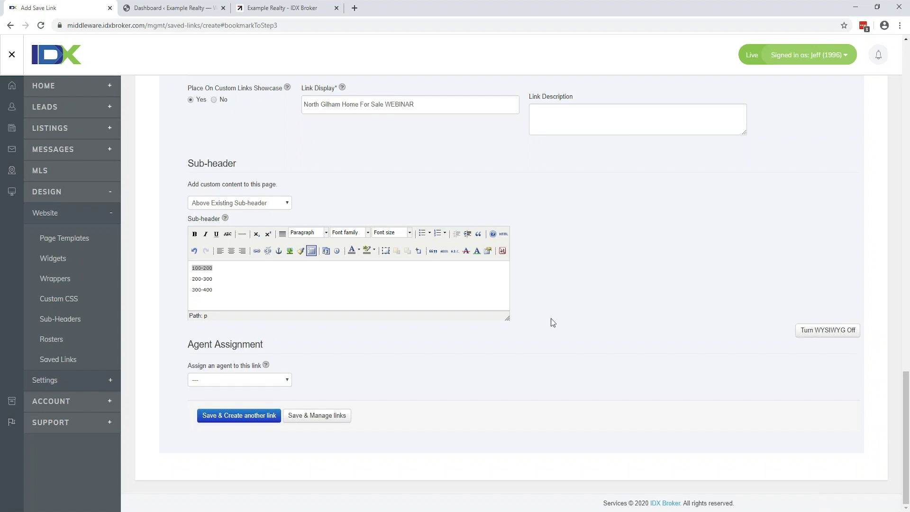
Save the link, find it among the saved links with "webinar", and view its live page.
{"action": "left_click", "coordinate": [312, 417]}
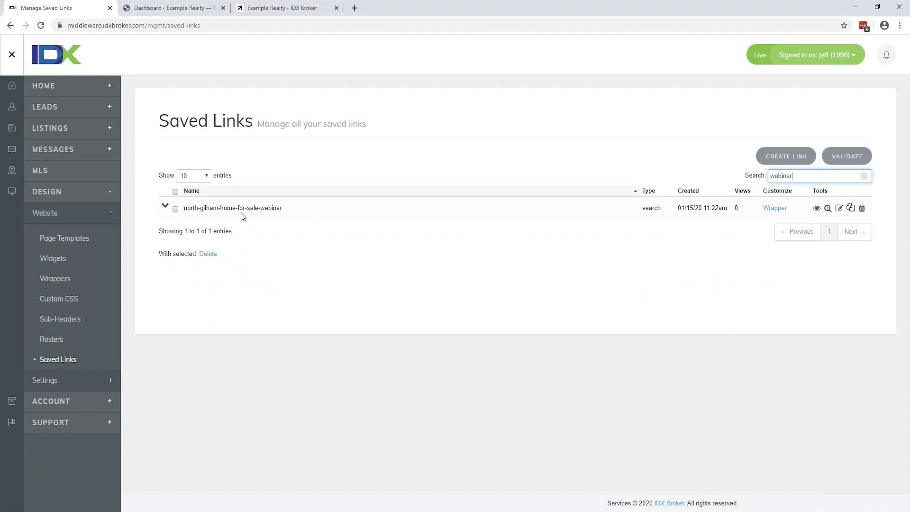
{"action": "left_click", "coordinate": [817, 209]}
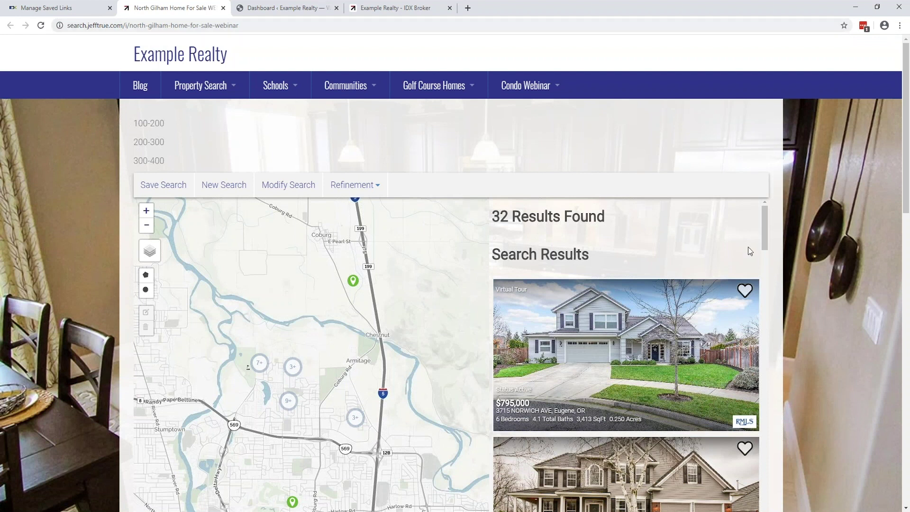
Examine the saved link's live page, including its listings, map and the price ranges in the sub-header.
{"action": "scroll", "coordinate": [751, 251], "scroll_direction": "down", "scroll_amount": 4}
{"action": "scroll", "coordinate": [73, 326], "scroll_direction": "down", "scroll_amount": 5}
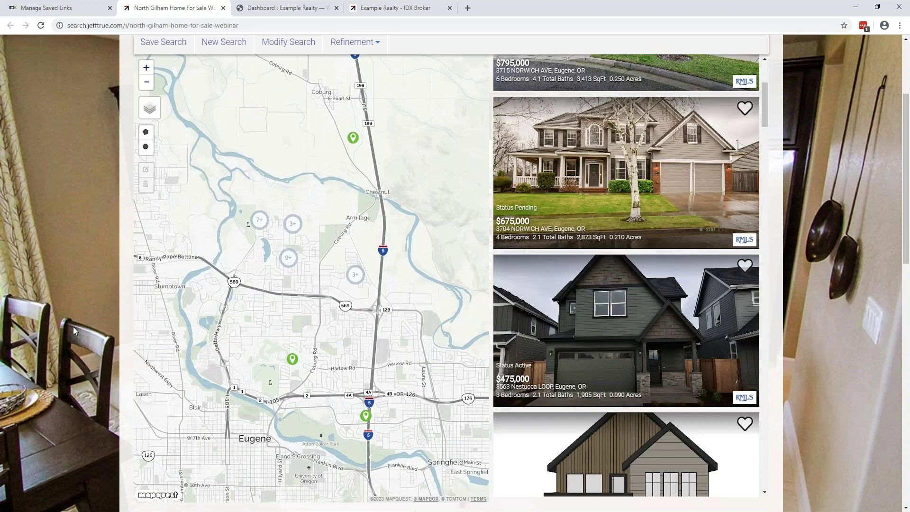
{"action": "scroll", "coordinate": [199, 154], "scroll_direction": "up", "scroll_amount": 5}
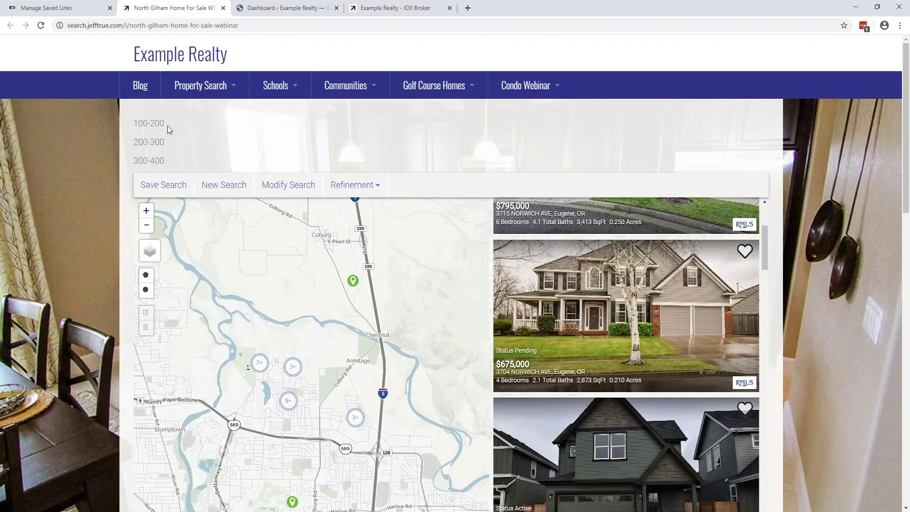
{"action": "left_click_drag", "start_coordinate": [169, 127], "coordinate": [133, 126]}
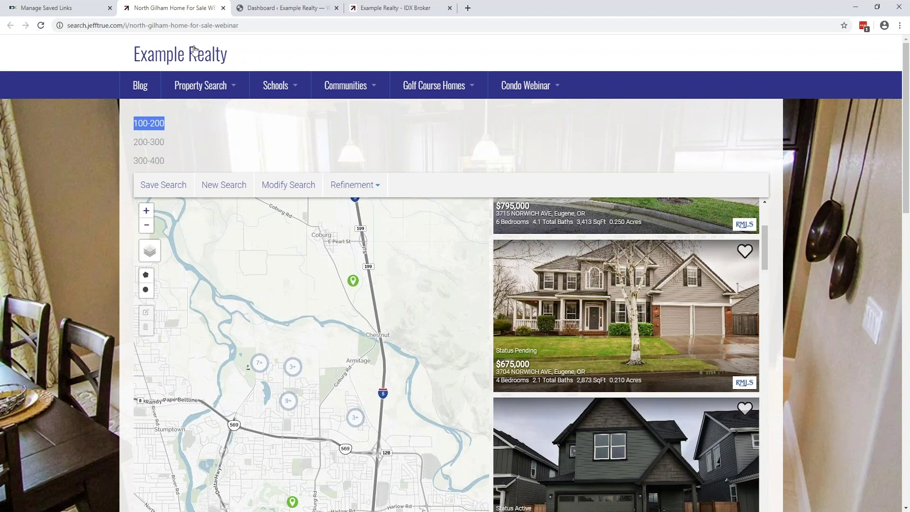
{"action": "left_click", "coordinate": [198, 129]}
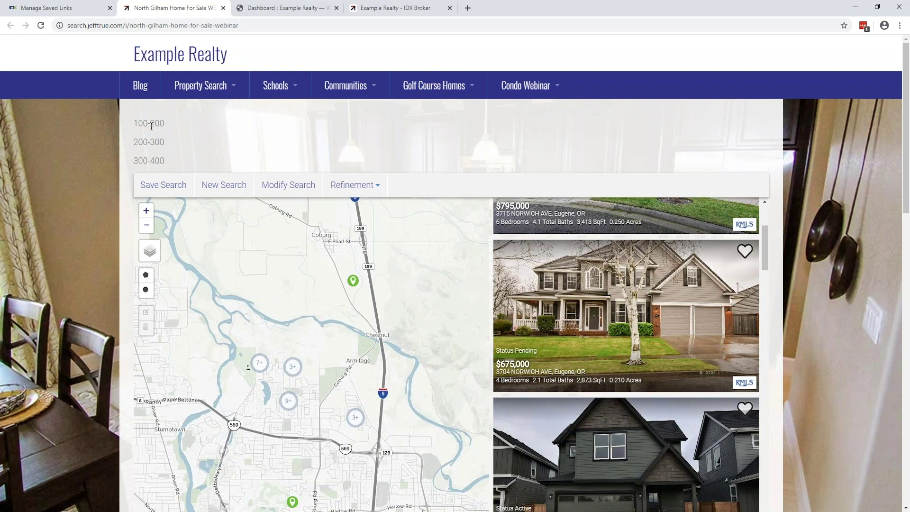
{"action": "left_click_drag", "start_coordinate": [174, 158], "coordinate": [134, 124]}
{"action": "left_click", "coordinate": [220, 140]}
Return to the IDX Broker management page and start a new widget of type Carousel.
{"action": "key", "text": "ctrl+shift+Tab"}
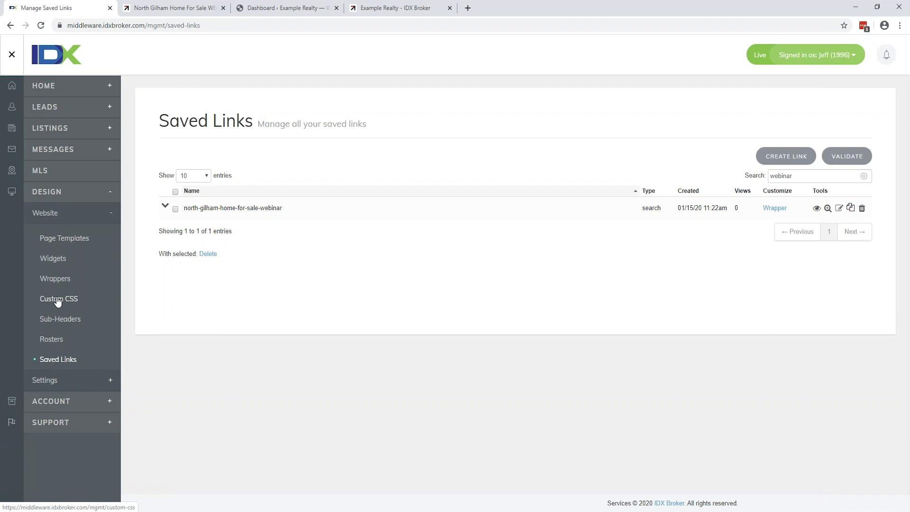
{"action": "left_click", "coordinate": [54, 263]}
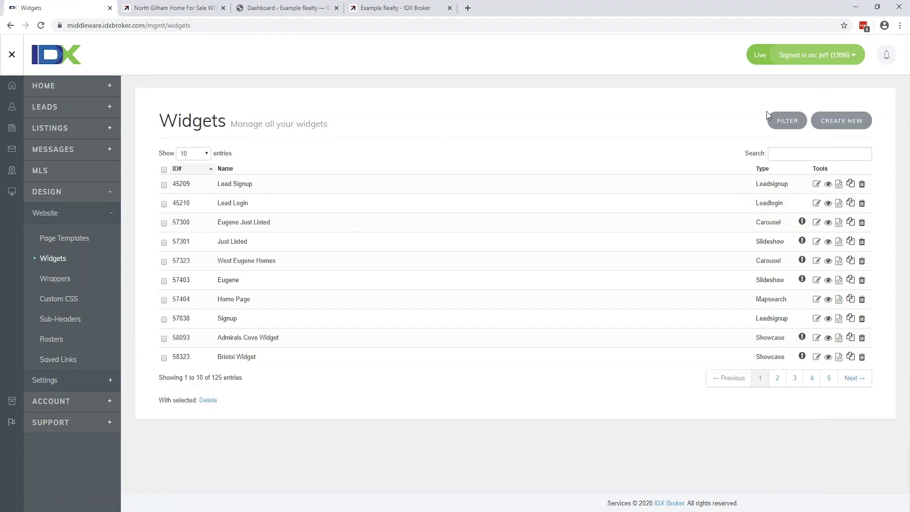
{"action": "left_click", "coordinate": [835, 123]}
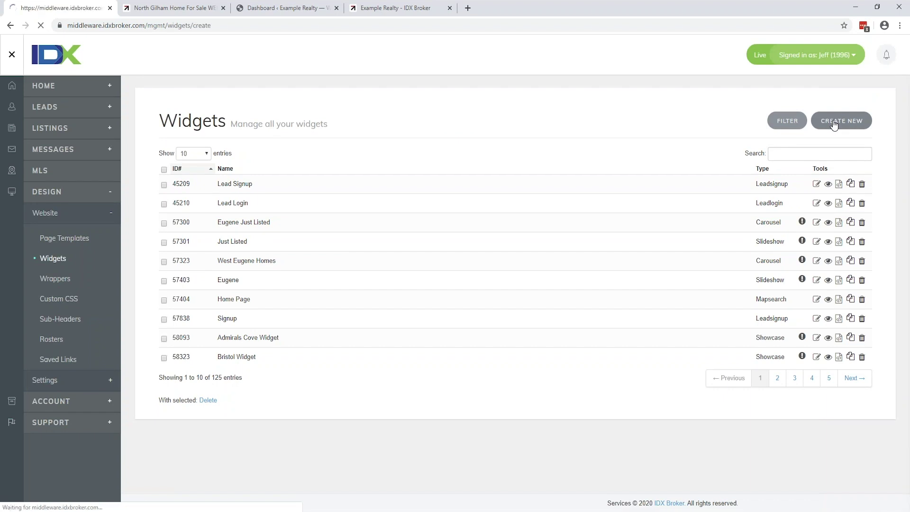
{"action": "left_click", "coordinate": [234, 187]}
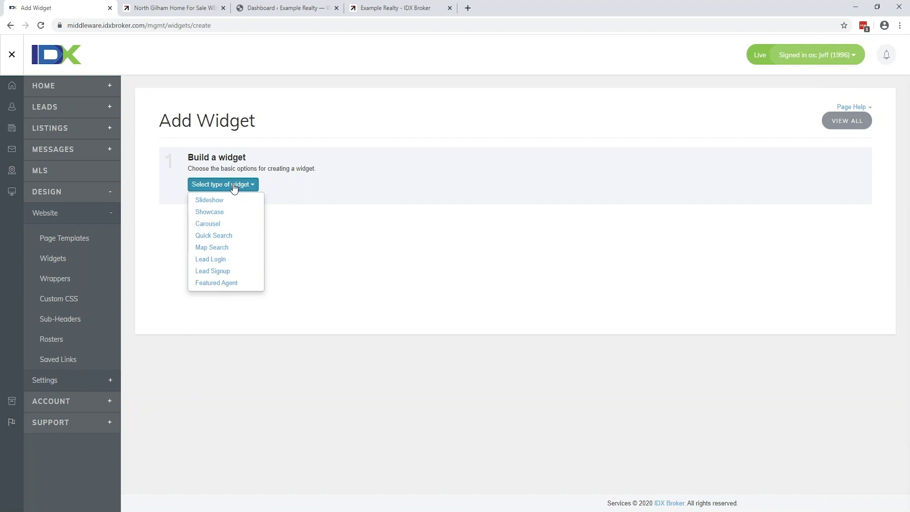
{"action": "left_click", "coordinate": [226, 226]}
Base the carousel's featured properties on a Custom Search using the Advanced Search page.
{"action": "left_click", "coordinate": [302, 190]}
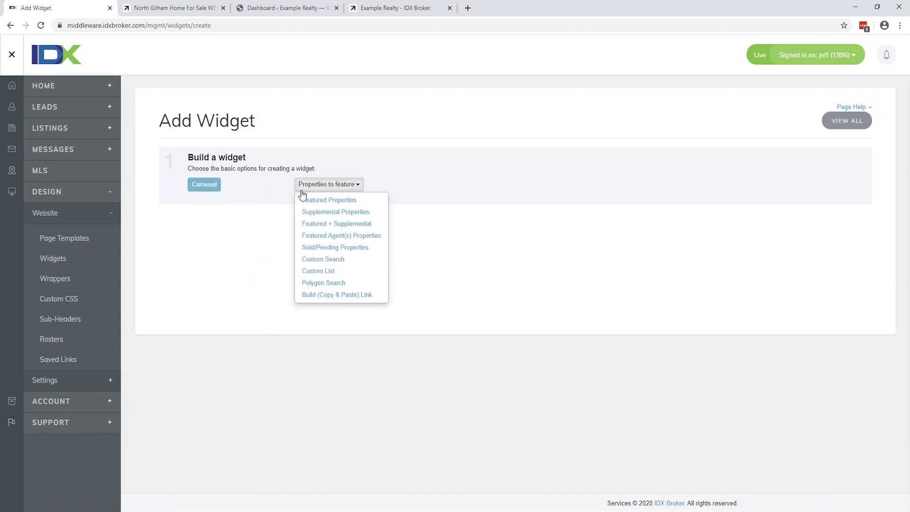
{"action": "left_click", "coordinate": [339, 261]}
{"action": "left_click", "coordinate": [455, 186]}
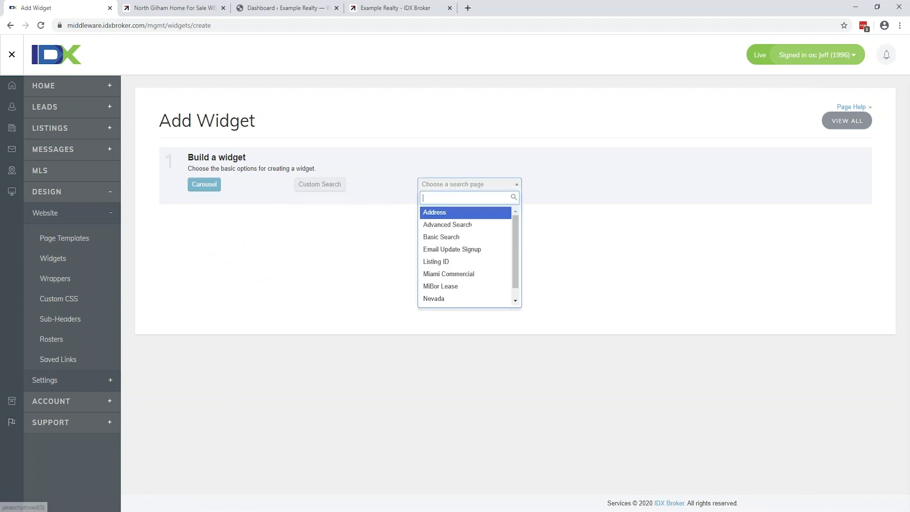
{"action": "left_click", "coordinate": [451, 225]}
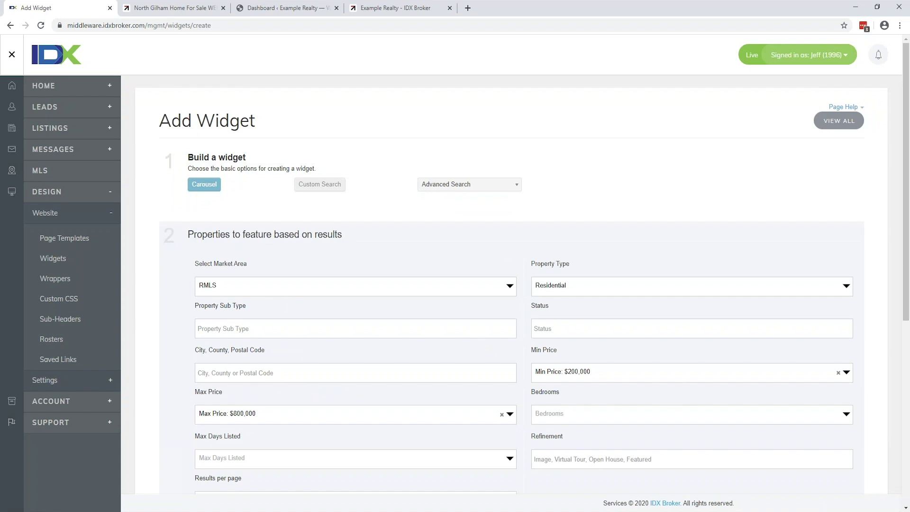
Add Eugene as the carousel's city criterion and clear the minimum and maximum prices.
{"action": "scroll", "coordinate": [209, 283], "scroll_direction": "down", "scroll_amount": 2}
{"action": "left_click", "coordinate": [219, 277]}
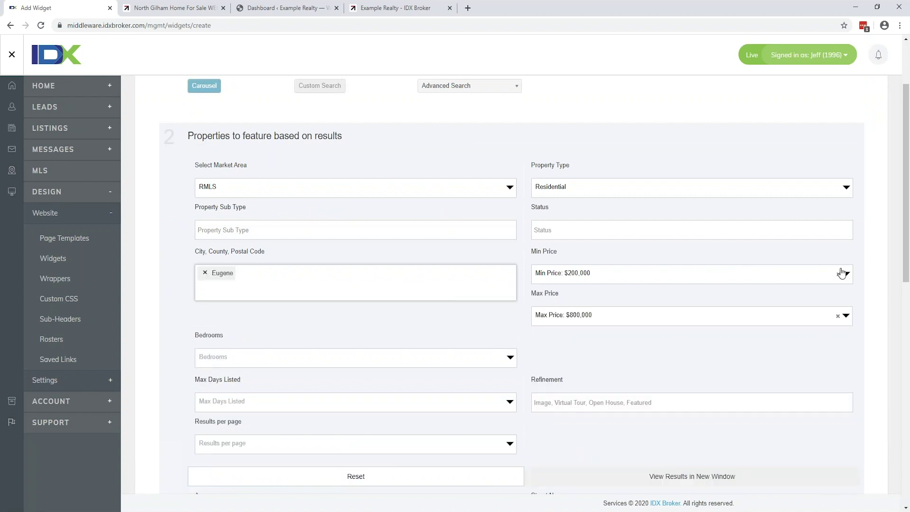
{"action": "left_click", "coordinate": [838, 274]}
Restrict the carousel's custom search to the Lane Co: North Gilham area.
{"action": "scroll", "coordinate": [559, 319], "scroll_direction": "down", "scroll_amount": 3}
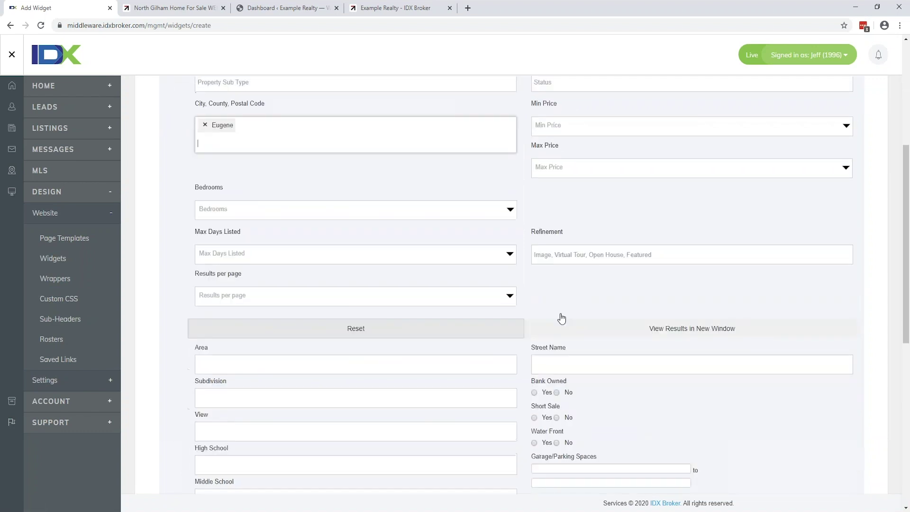
{"action": "scroll", "coordinate": [499, 277], "scroll_direction": "down", "scroll_amount": 2}
{"action": "left_click", "coordinate": [216, 264]}
{"action": "type", "text": "lane co"}
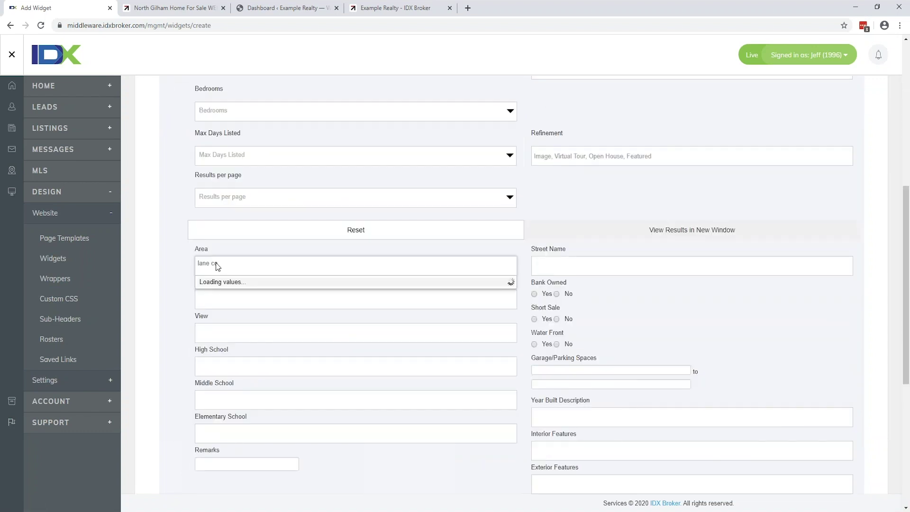
{"action": "left_click", "coordinate": [243, 290]}
{"action": "scroll", "coordinate": [631, 317], "scroll_direction": "down", "scroll_amount": 2}
{"action": "scroll", "coordinate": [631, 316], "scroll_direction": "up", "scroll_amount": 3}
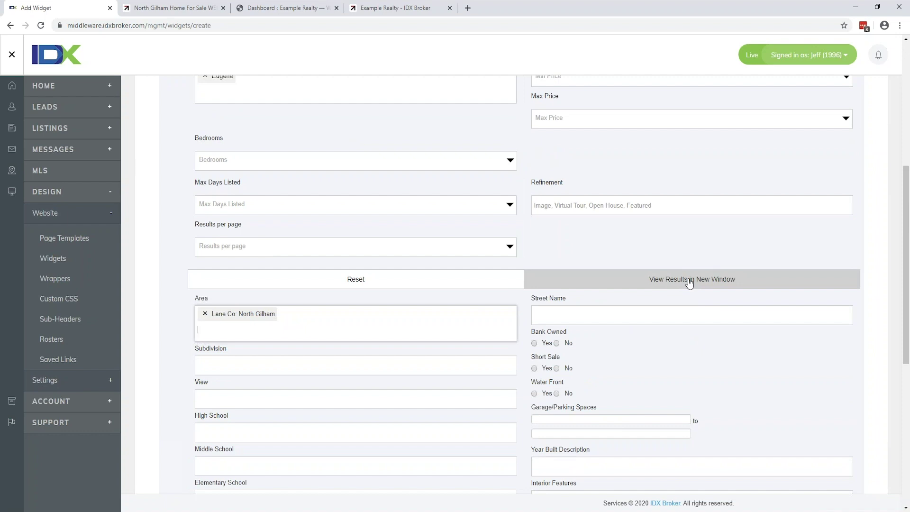
Name the carousel widget "North Gilham Webinar" in the widget options.
{"action": "scroll", "coordinate": [690, 284], "scroll_direction": "down", "scroll_amount": 6}
{"action": "scroll", "coordinate": [619, 278], "scroll_direction": "down", "scroll_amount": 1}
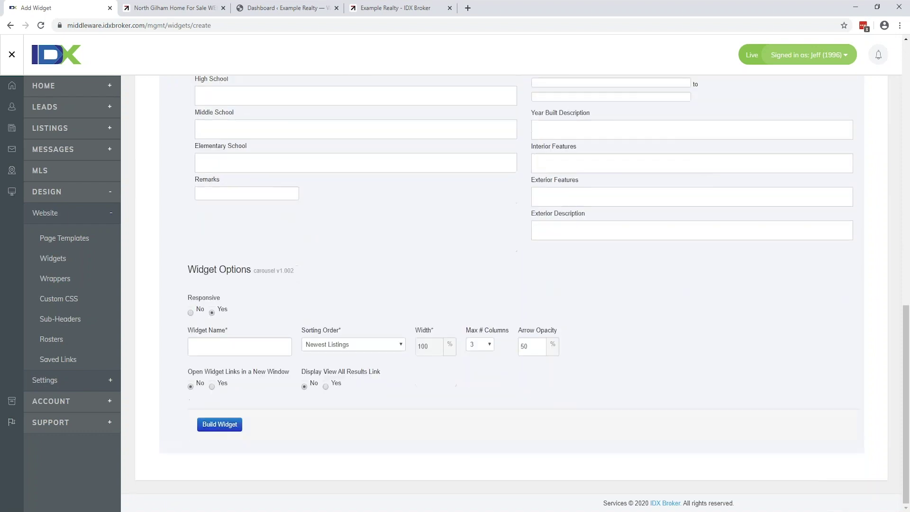
{"action": "double_click", "coordinate": [219, 299]}
{"action": "left_click", "coordinate": [220, 350]}
{"action": "type", "text": "Northh Gilham Webinar"}
{"action": "left_click_drag", "start_coordinate": [355, 325], "coordinate": [331, 332]}
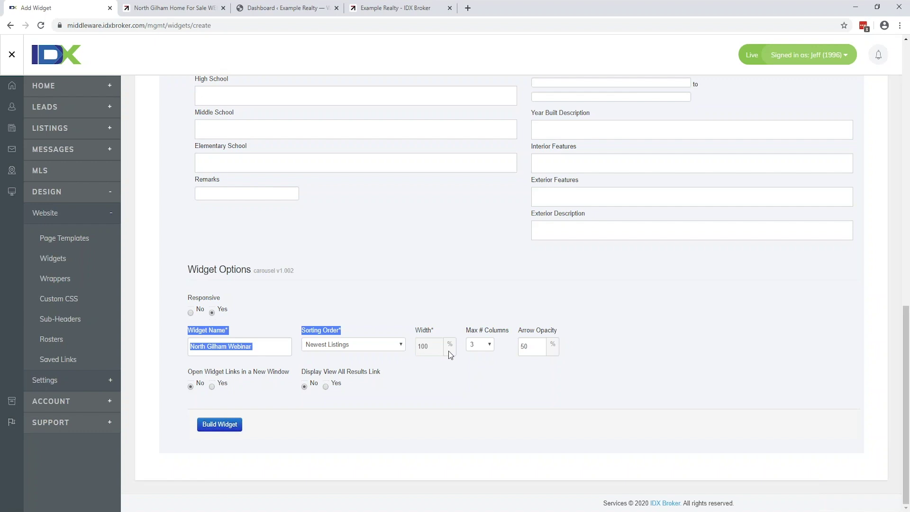
Set the carousel's maximum number of columns to 4.
{"action": "left_click", "coordinate": [490, 347]}
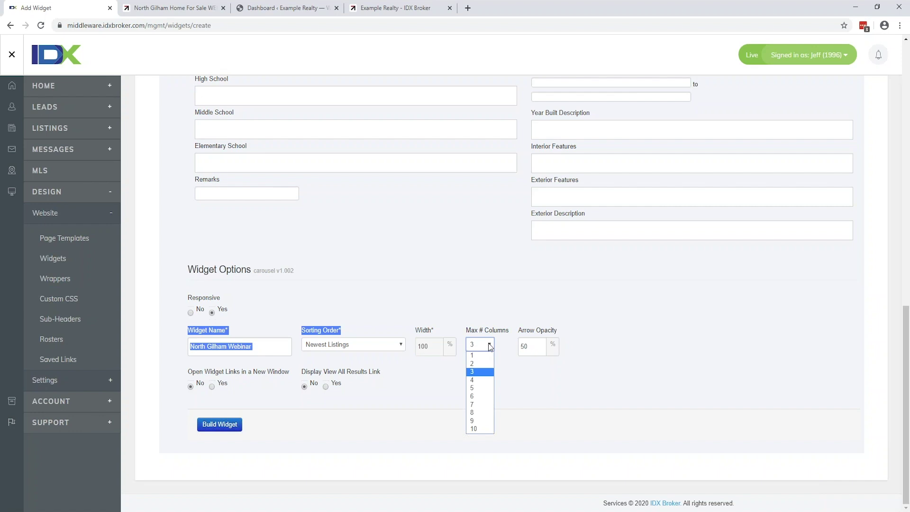
{"action": "left_click", "coordinate": [491, 281]}
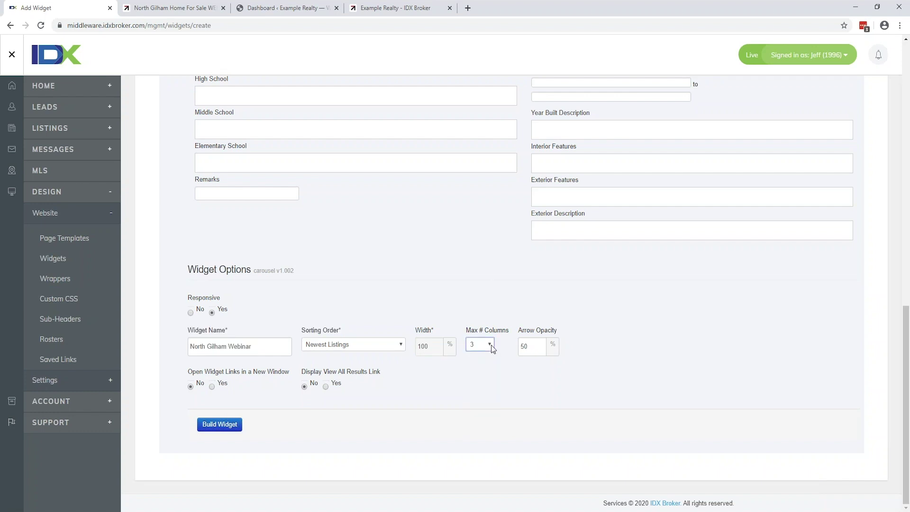
{"action": "key", "text": "Home"}
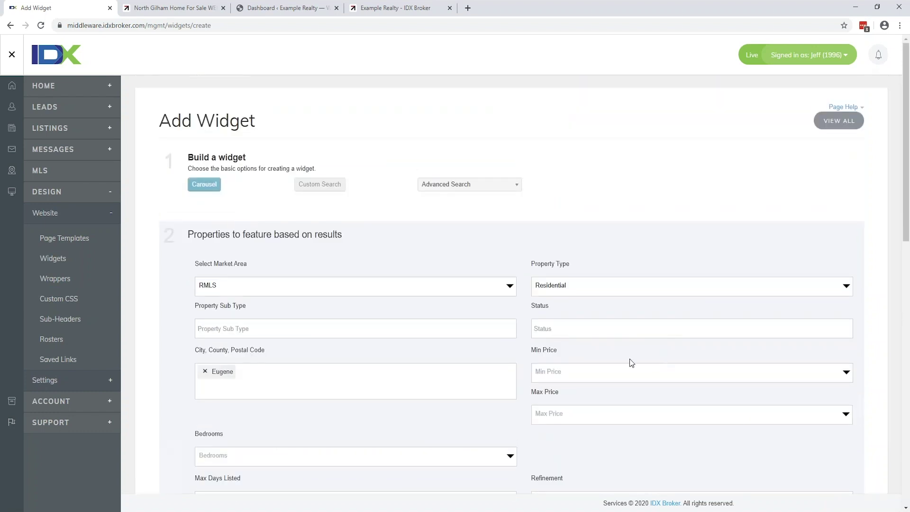
{"action": "key", "text": "End"}
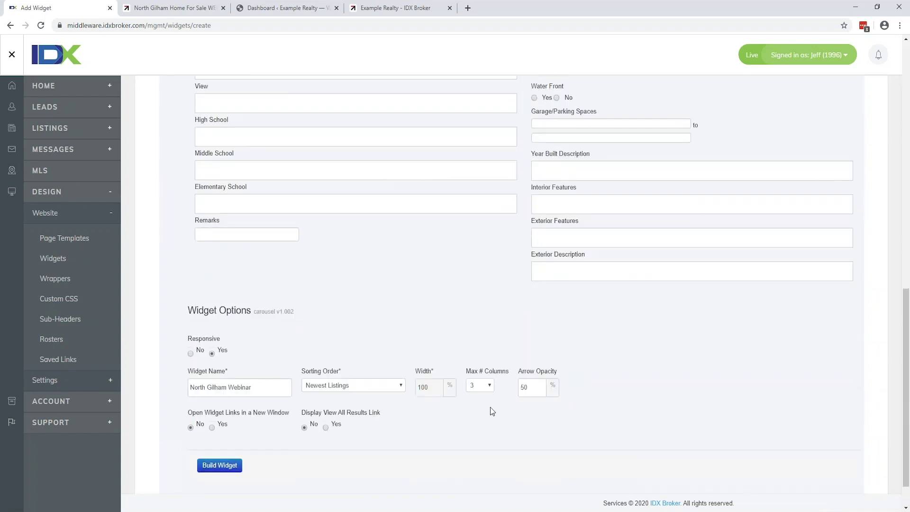
{"action": "scroll", "coordinate": [489, 410], "scroll_direction": "down", "scroll_amount": 1}
{"action": "left_click", "coordinate": [481, 346]}
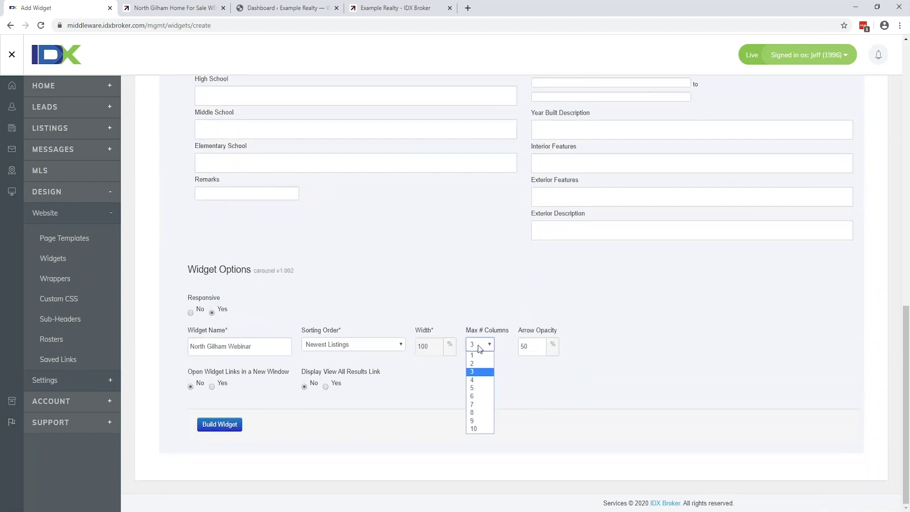
{"action": "left_click", "coordinate": [478, 380]}
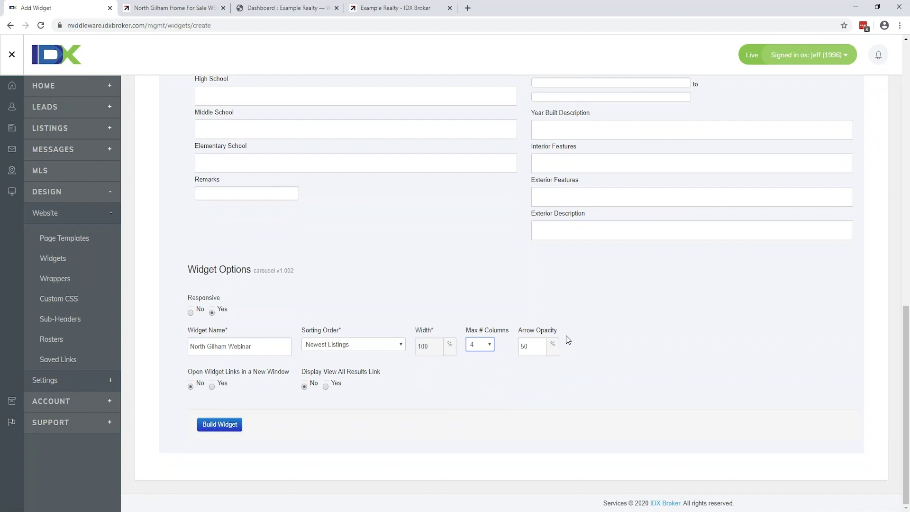
Build the carousel widget with the chosen options and bring its generated widget code into view.
{"action": "left_click_drag", "start_coordinate": [188, 372], "coordinate": [379, 366]}
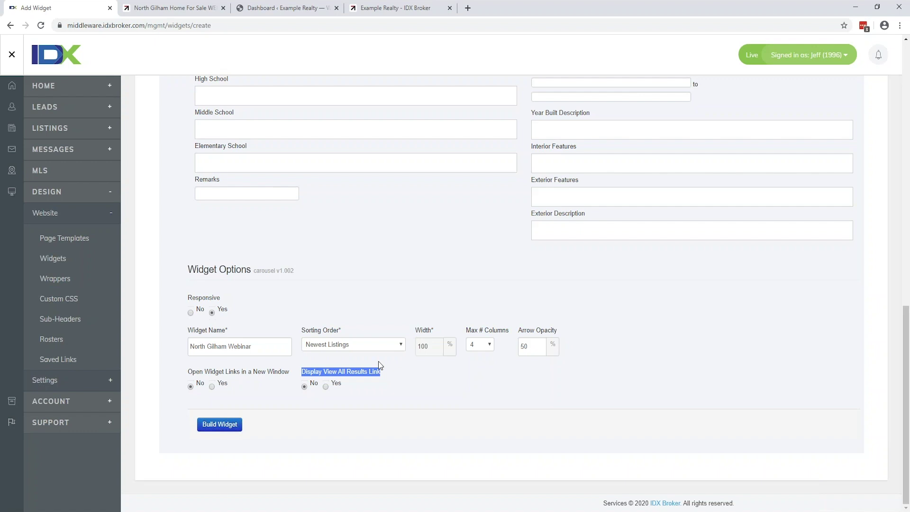
{"action": "left_click", "coordinate": [213, 424]}
{"action": "scroll", "coordinate": [280, 332], "scroll_direction": "down", "scroll_amount": 3}
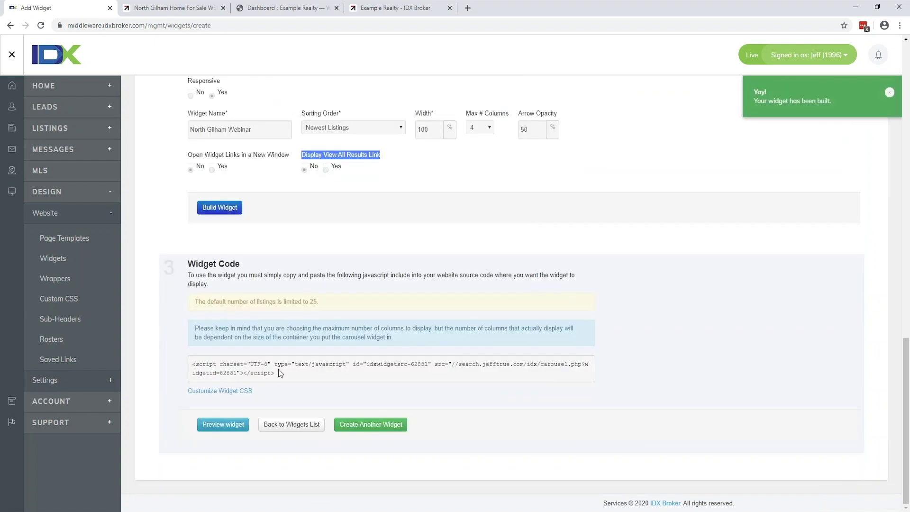